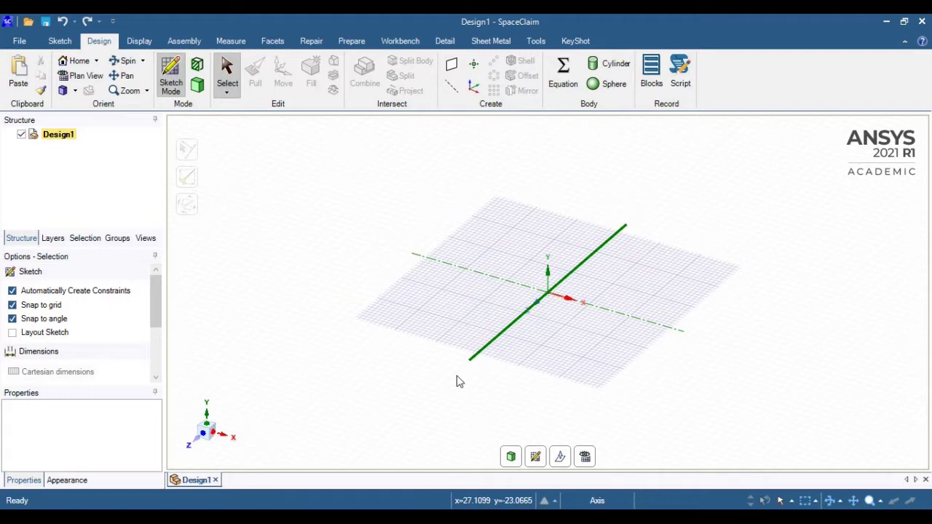
# Start a new sketch on the XY plane and view it in Plan View.
pyautogui.press('d')
pyautogui.moveTo(532, 456); pyautogui.dragTo(542, 271, button='middle')
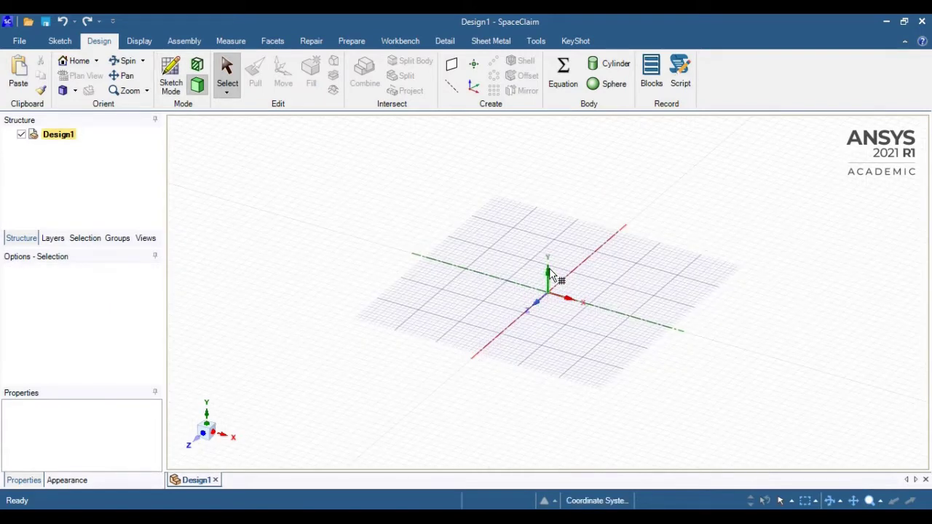
pyautogui.click(547, 274)
pyautogui.click(536, 459)
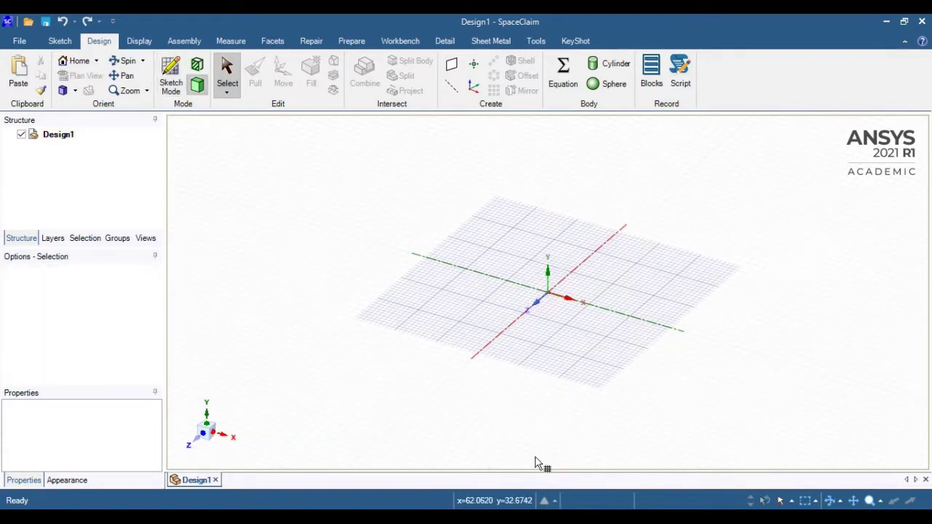
pyautogui.click(576, 290)
pyautogui.click(586, 457)
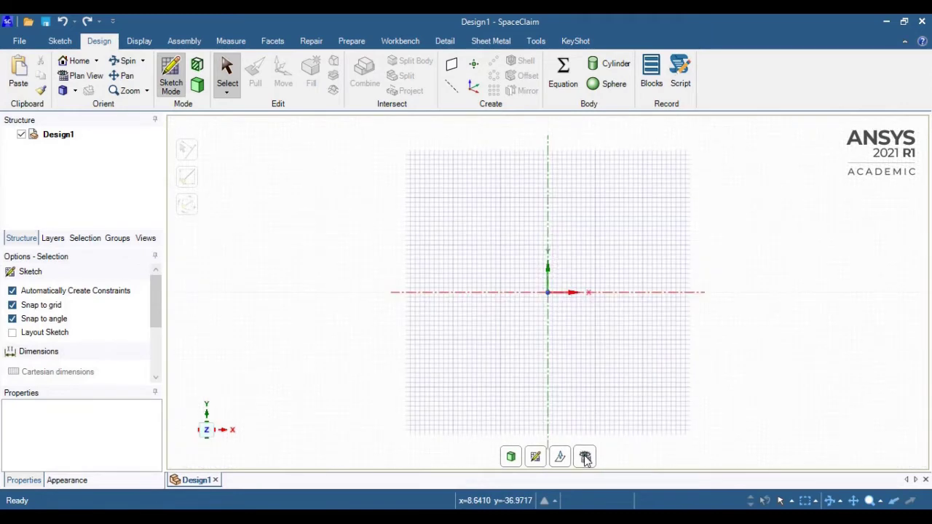
# Draw a 300 mm vertical line from the origin, a 200 mm top line and a 75 mm downward segment.
pyautogui.click(61, 40)
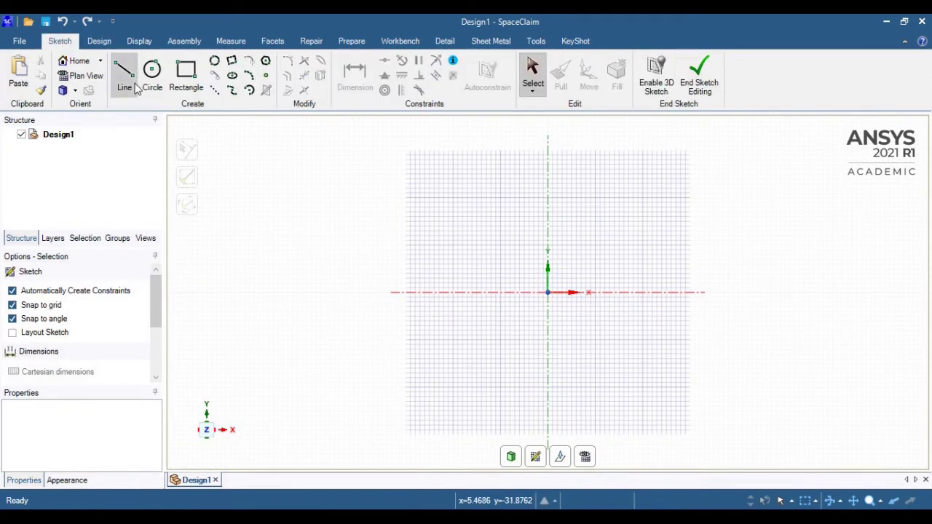
pyautogui.click(123, 74)
pyautogui.click(548, 292)
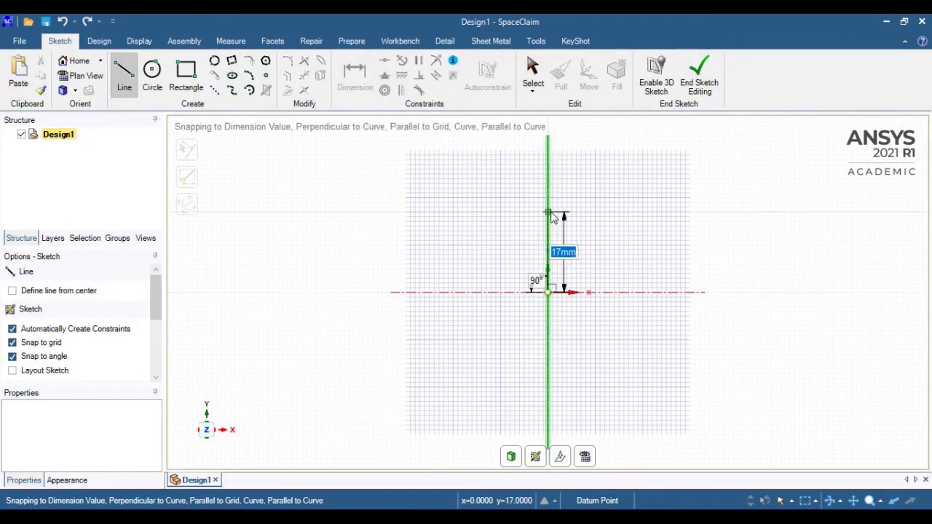
pyautogui.click(548, 210)
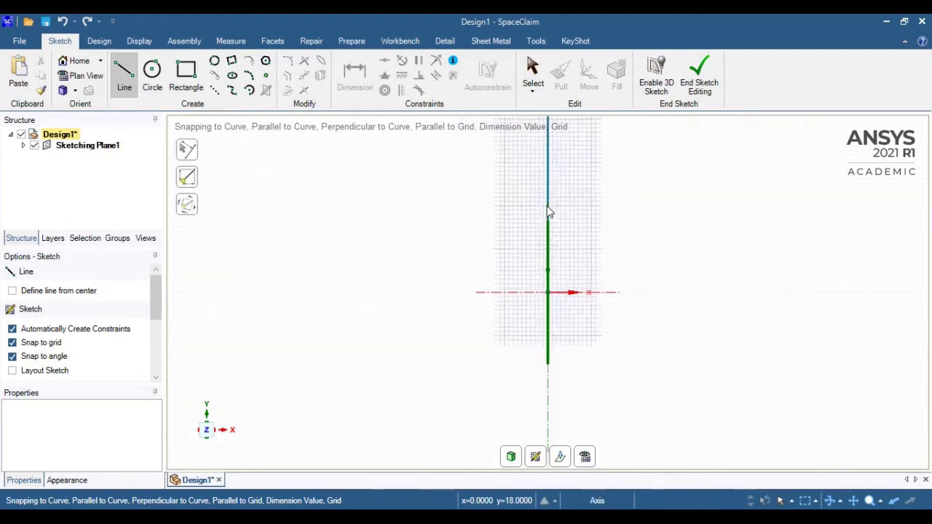
pyautogui.click(550, 163)
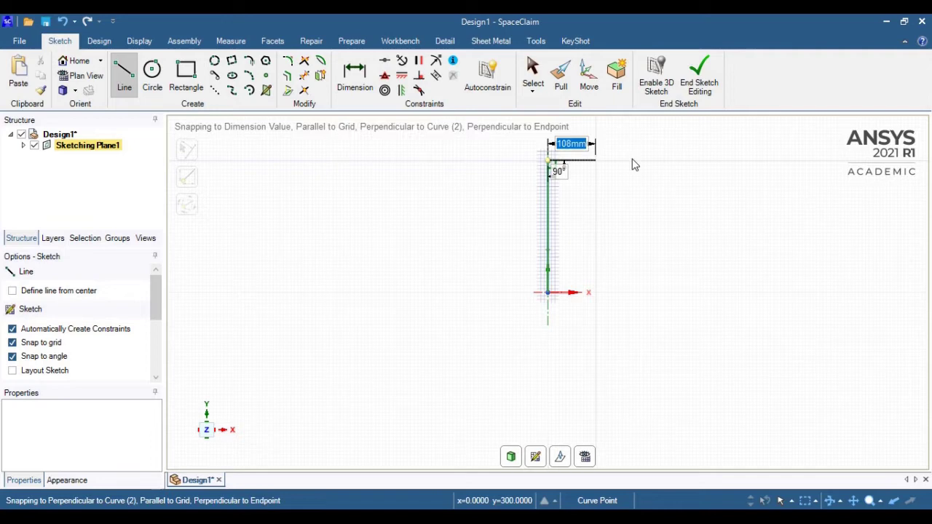
pyautogui.write('200')
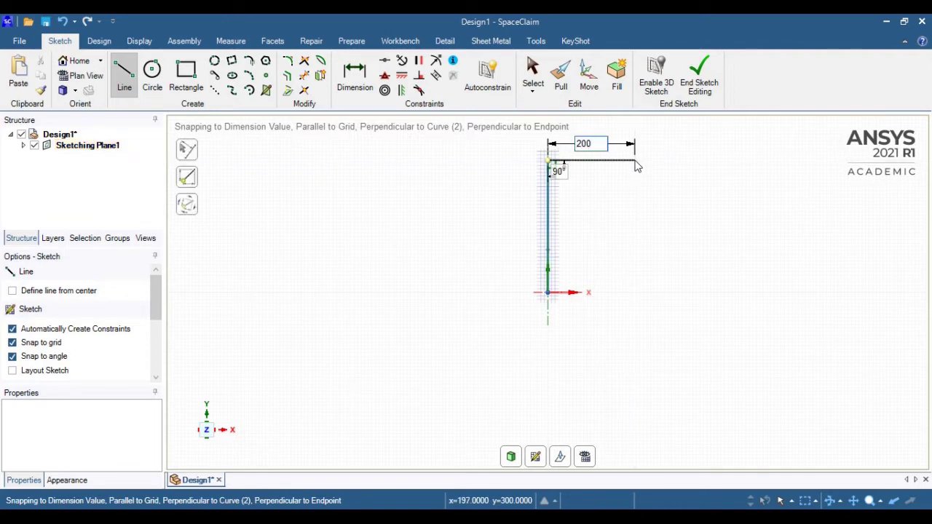
pyautogui.press('Return')
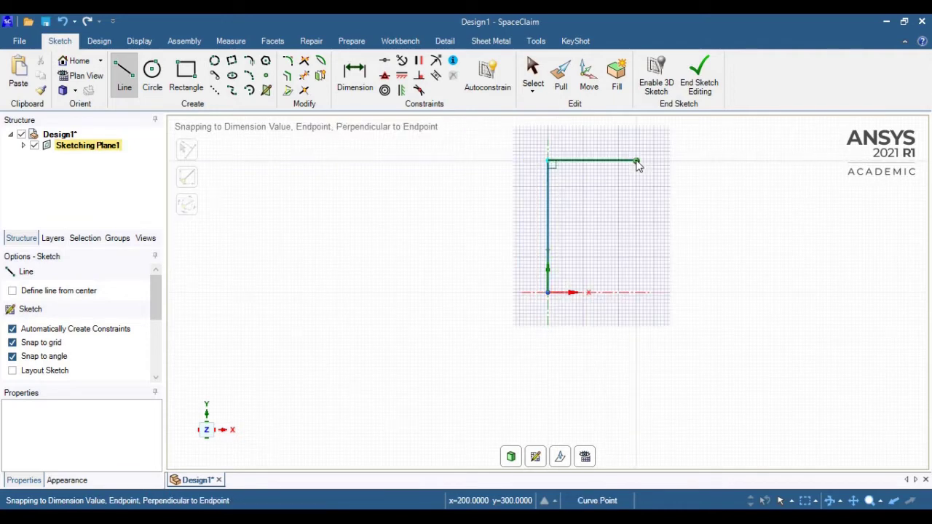
pyautogui.write('75')
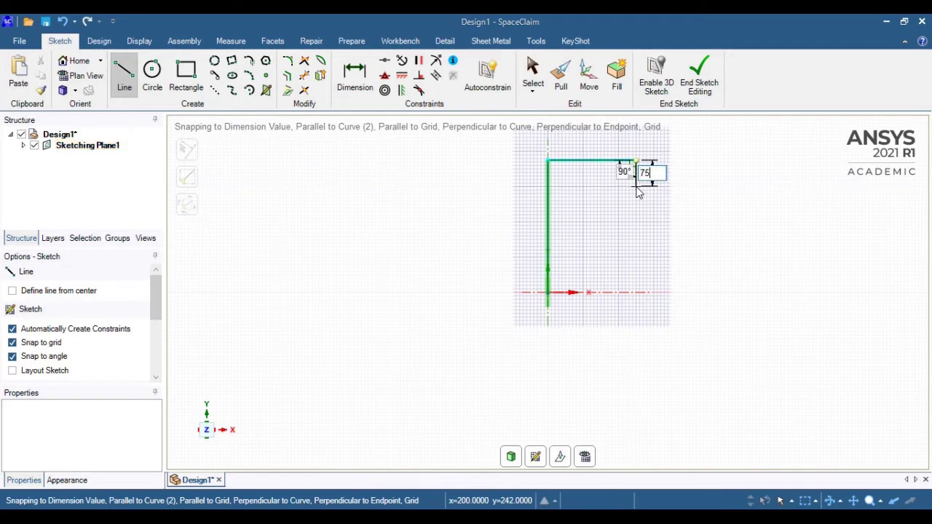
pyautogui.press('Return')
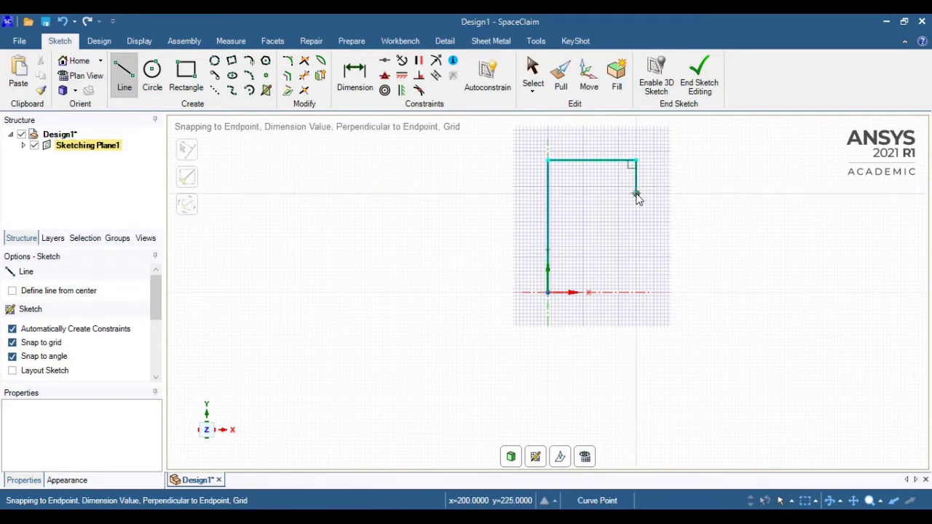
# Add a 75 mm stub up from the x-axis and an upper diagonal from the top-left corner.
pyautogui.click(635, 292)
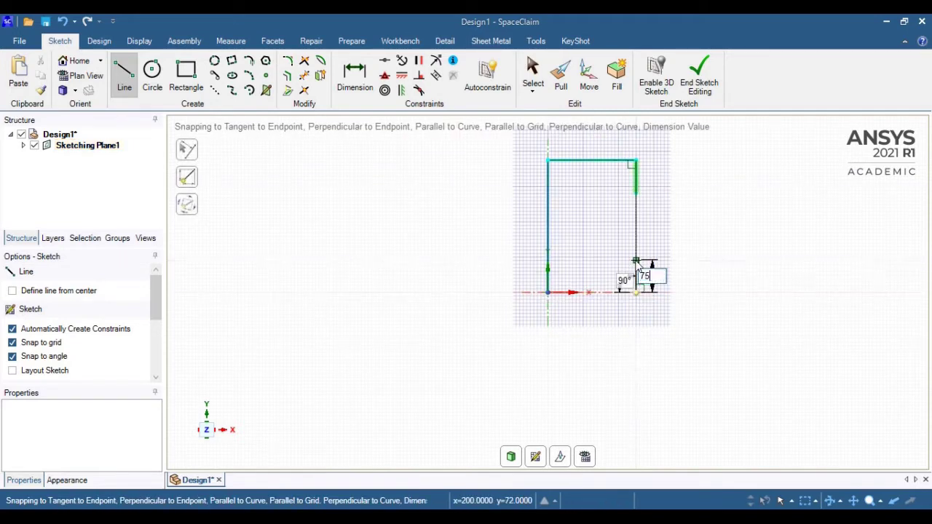
pyautogui.click(635, 261)
pyautogui.press('Escape')
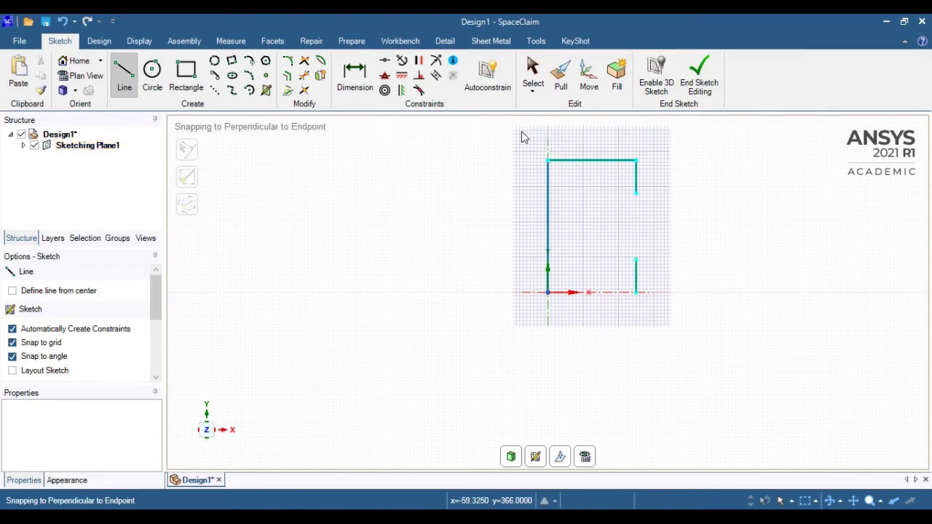
pyautogui.click(550, 162)
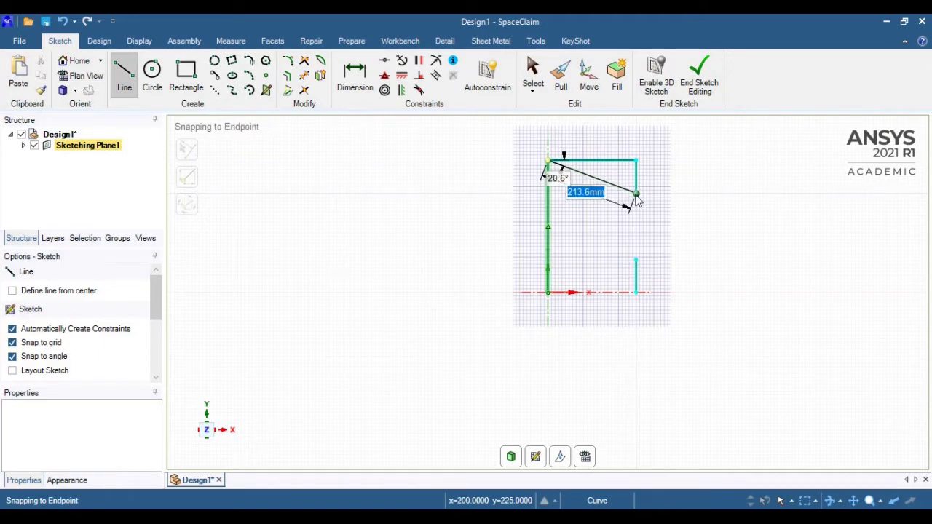
pyautogui.click(636, 195)
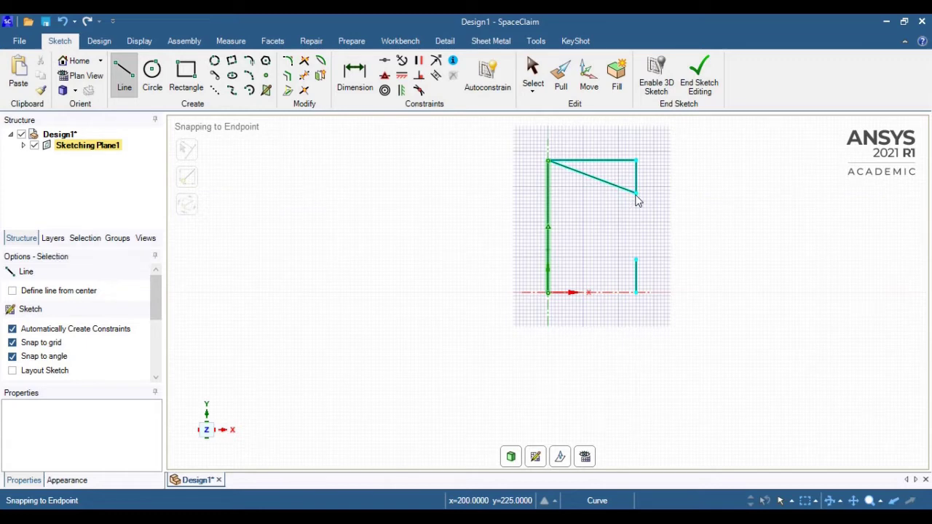
pyautogui.press('Escape')
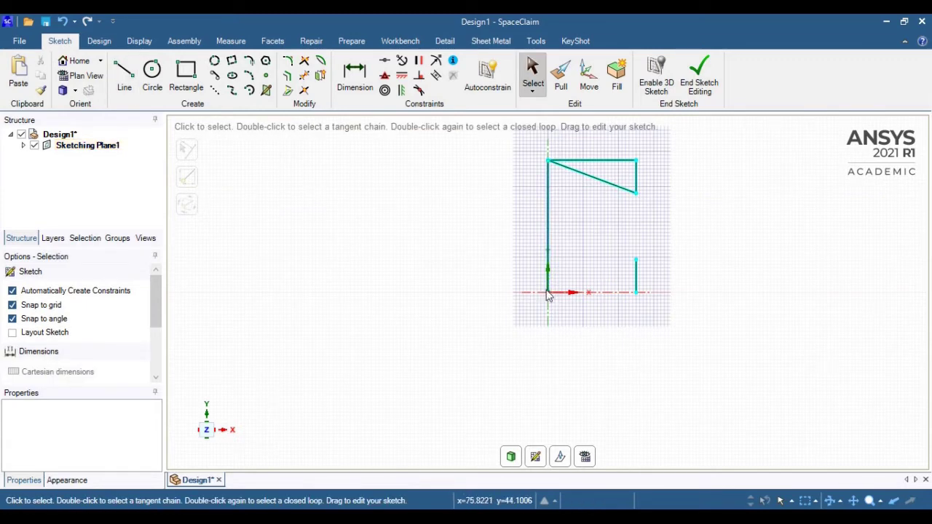
# Draw the lower diagonal from the origin to the top of the stub.
pyautogui.click(128, 64)
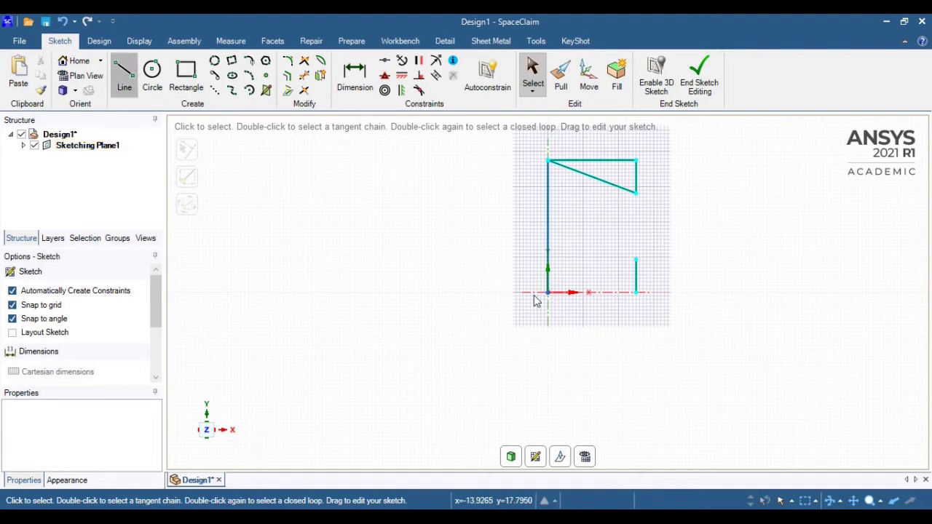
pyautogui.click(548, 292)
pyautogui.click(637, 263)
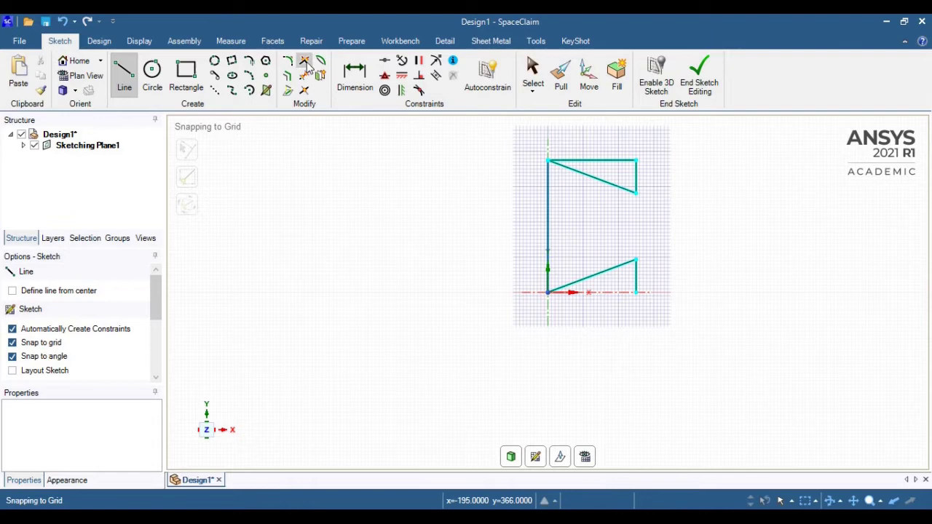
# Delete the unwanted upper segments and the short lower stub.
pyautogui.click(532, 70)
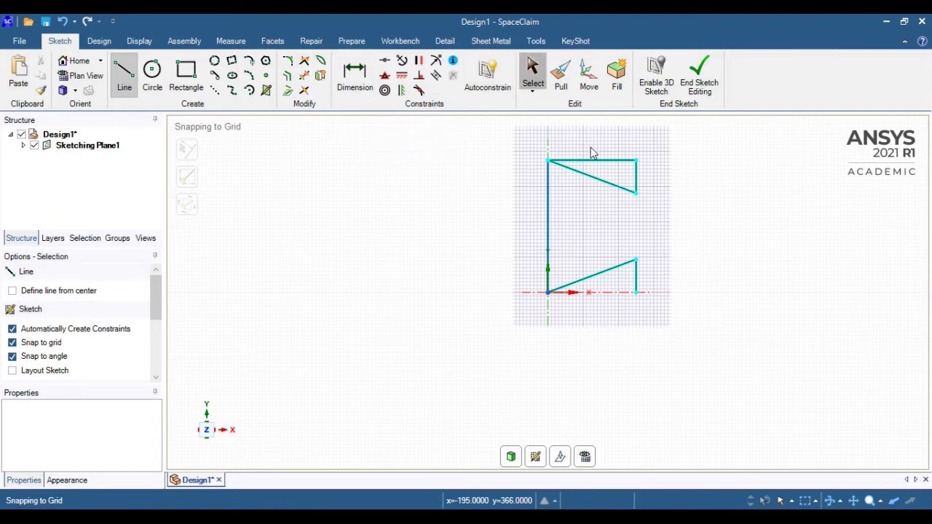
pyautogui.click(637, 177)
pyautogui.press('Delete')
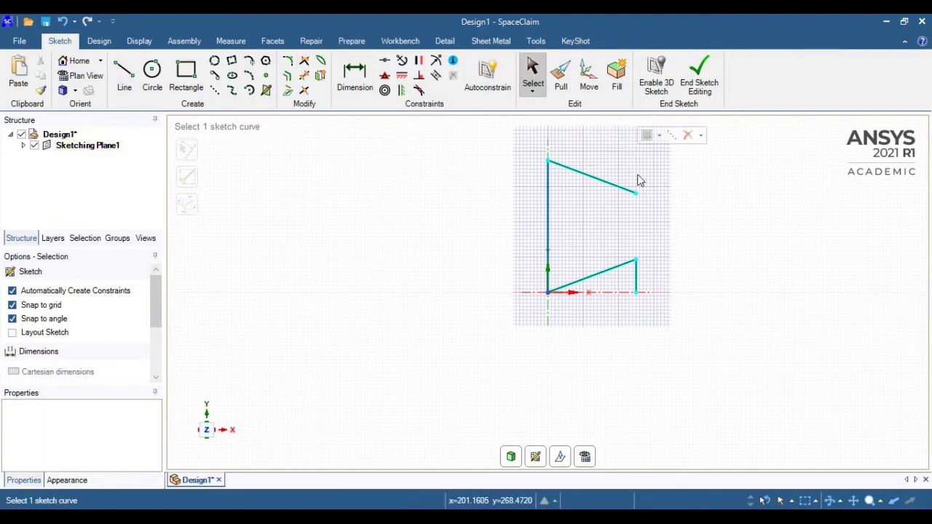
pyautogui.click(637, 278)
pyautogui.press('Delete')
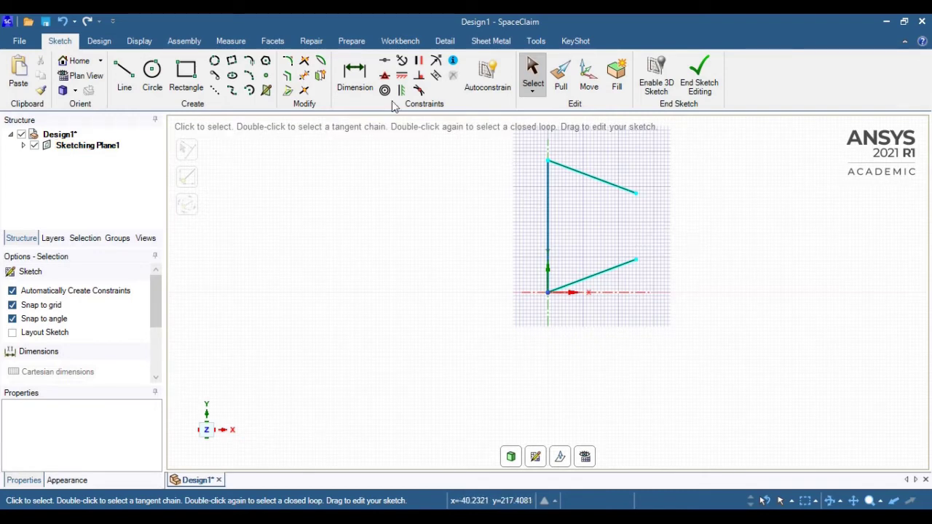
# Dimension the vertical inlet edge at 300 mm and the right-end gap at 150 mm.
pyautogui.click(548, 226)
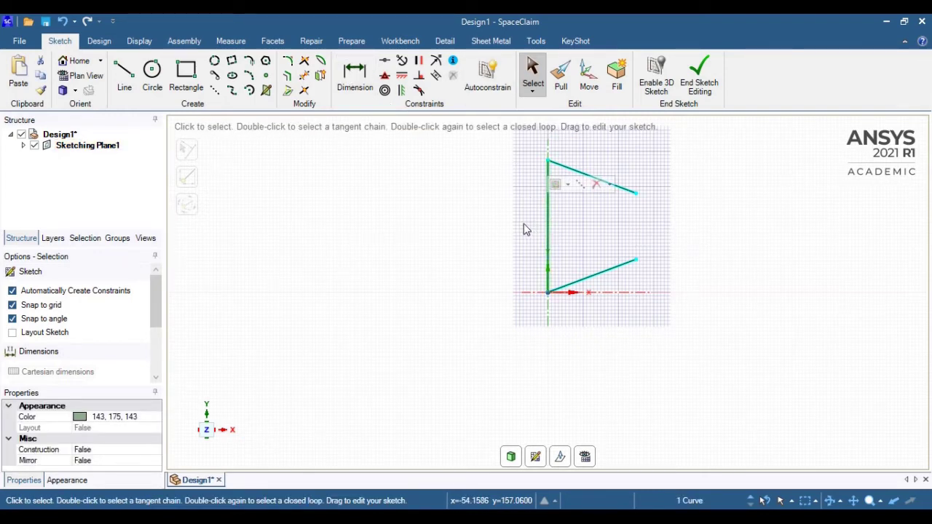
pyautogui.click(357, 80)
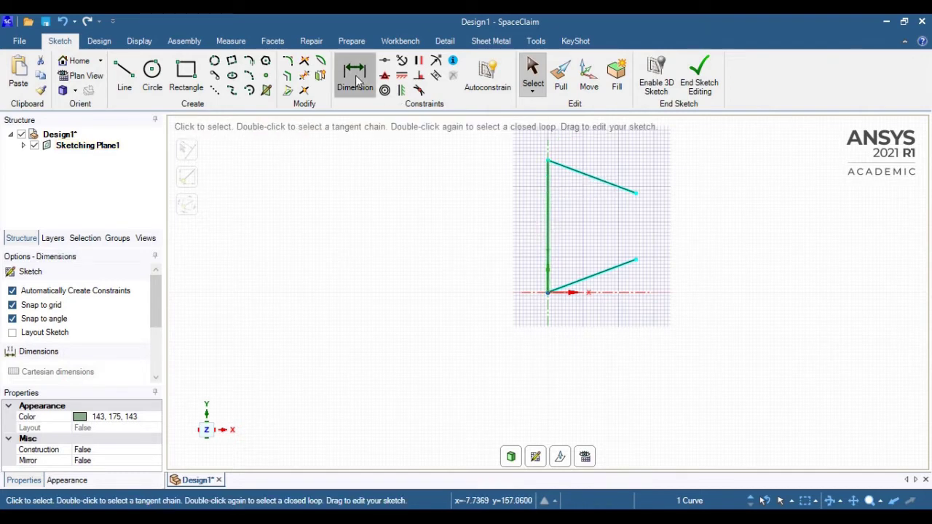
pyautogui.click(549, 229)
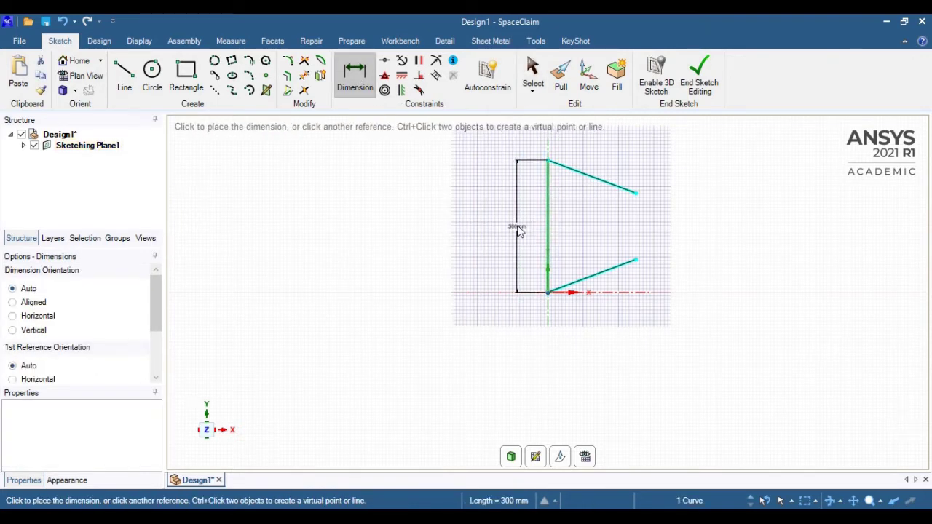
pyautogui.click(519, 231)
pyautogui.click(637, 193)
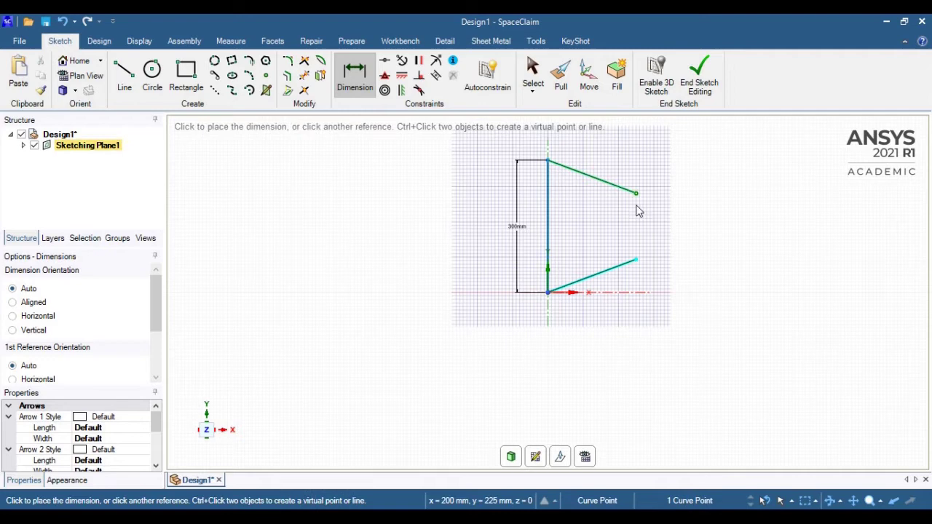
pyautogui.click(636, 260)
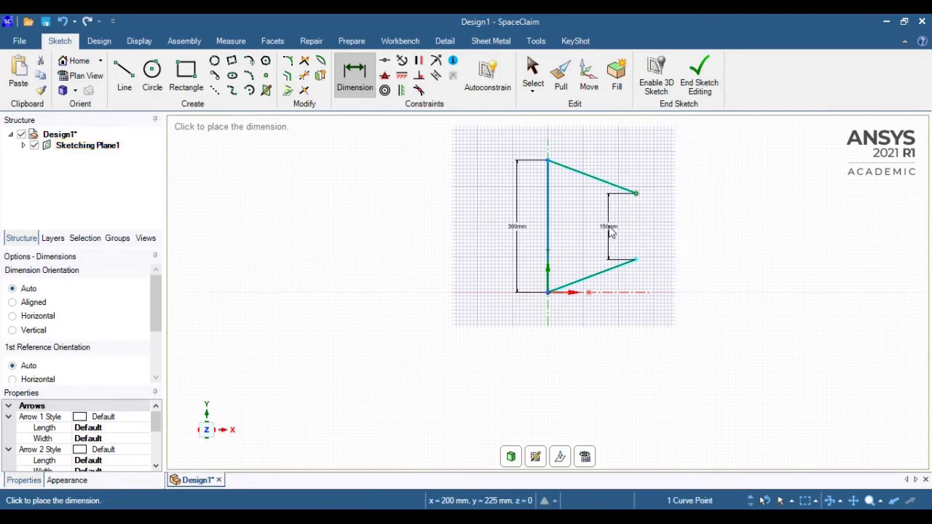
pyautogui.click(610, 230)
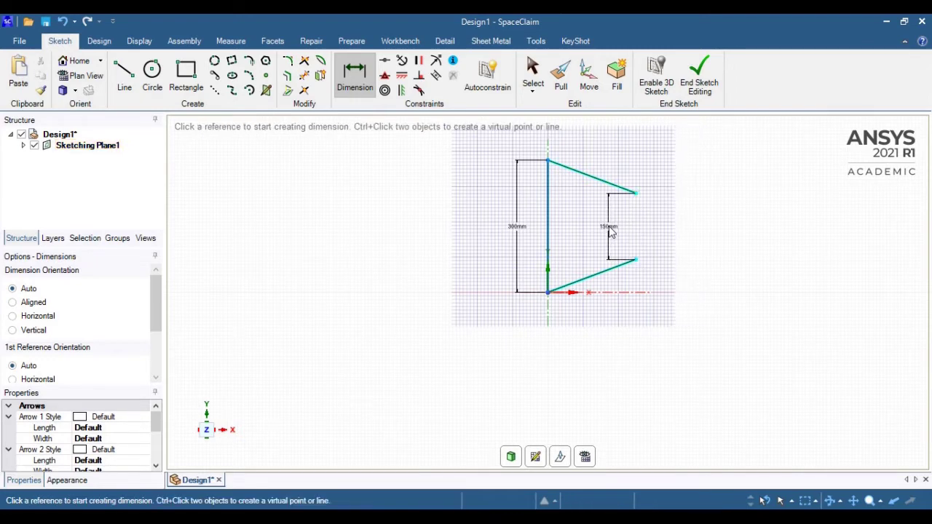
# Draw two 400 mm diverging walls and a vertical outlet line, then end the sketch as a surface.
pyautogui.click(123, 70)
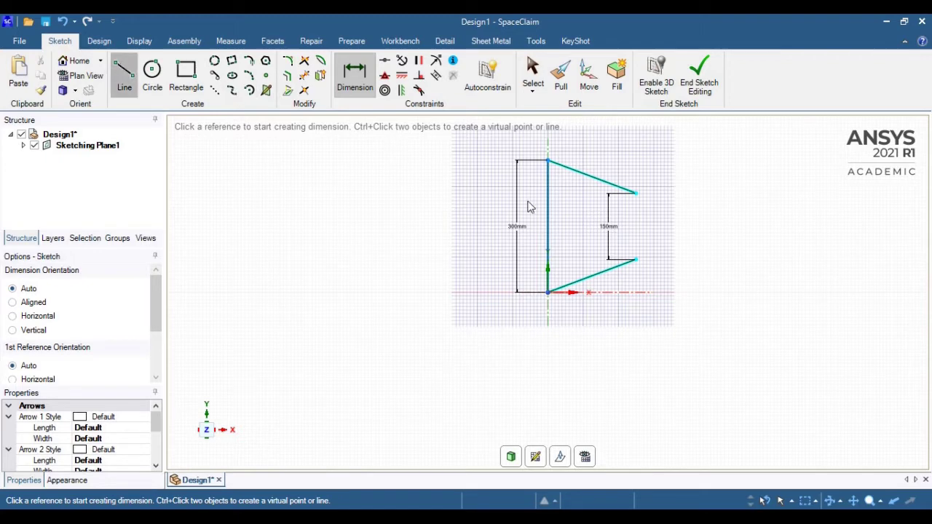
pyautogui.click(636, 194)
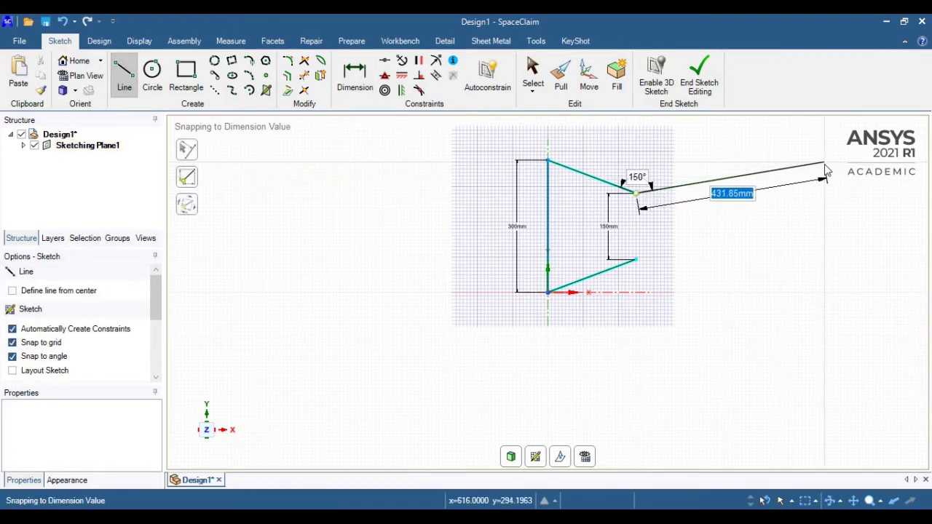
pyautogui.write('400')
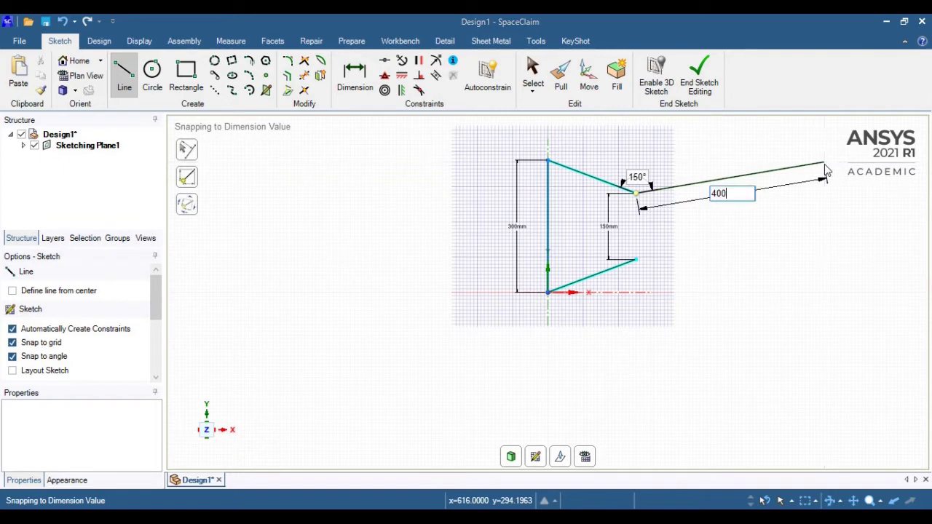
pyautogui.press('Return')
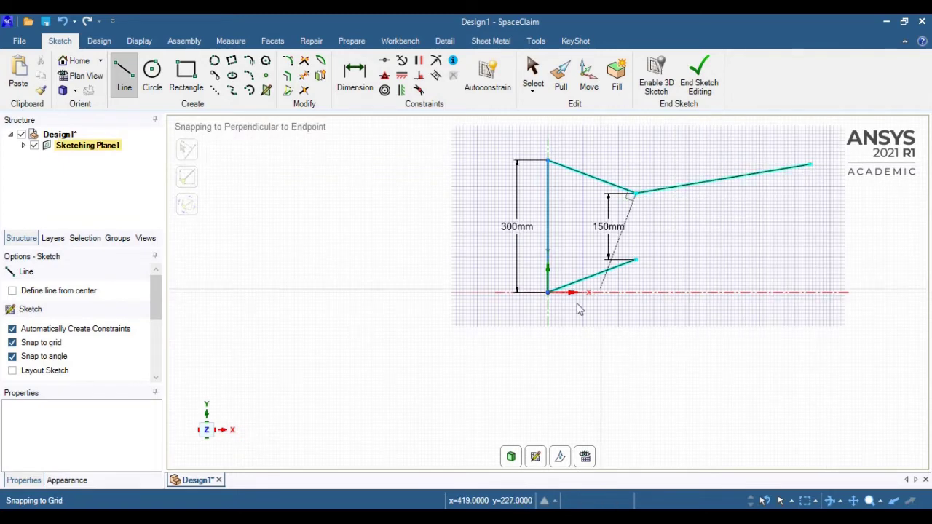
pyautogui.click(637, 260)
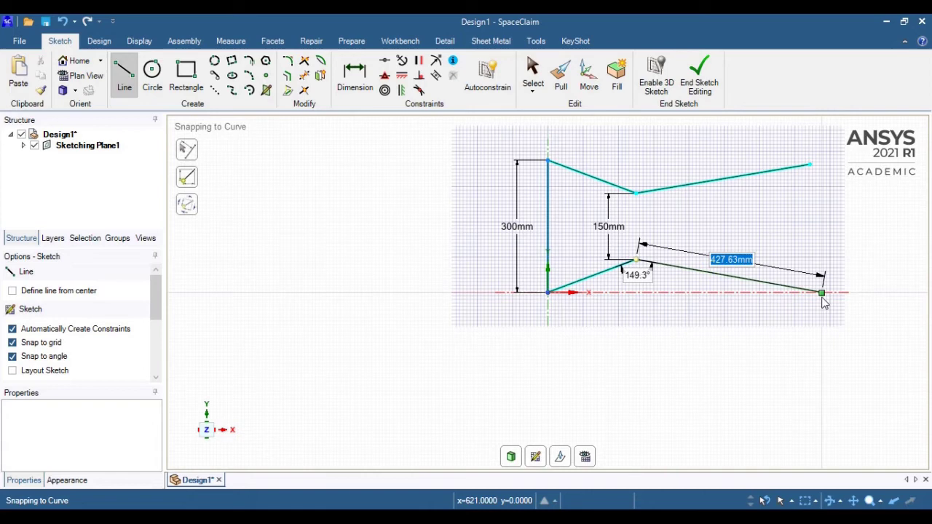
pyautogui.write('400')
pyautogui.press('Return')
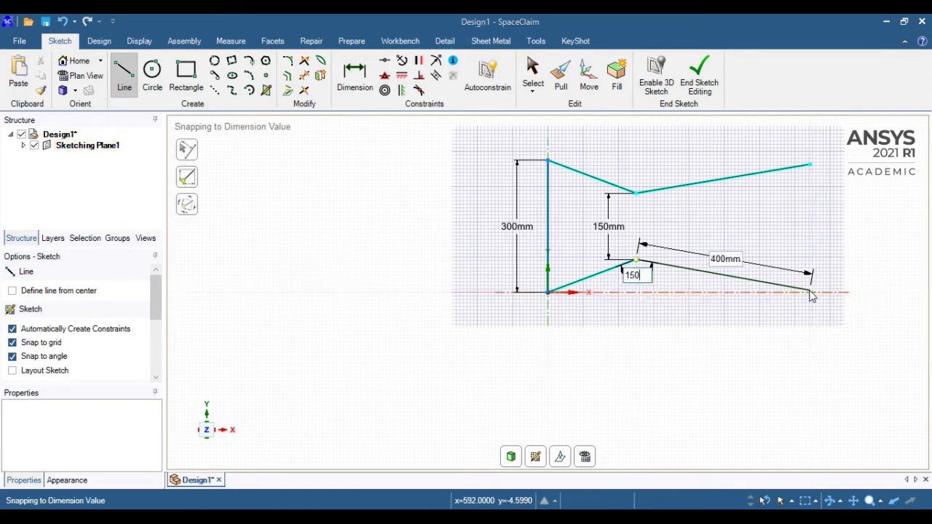
pyautogui.click(810, 166)
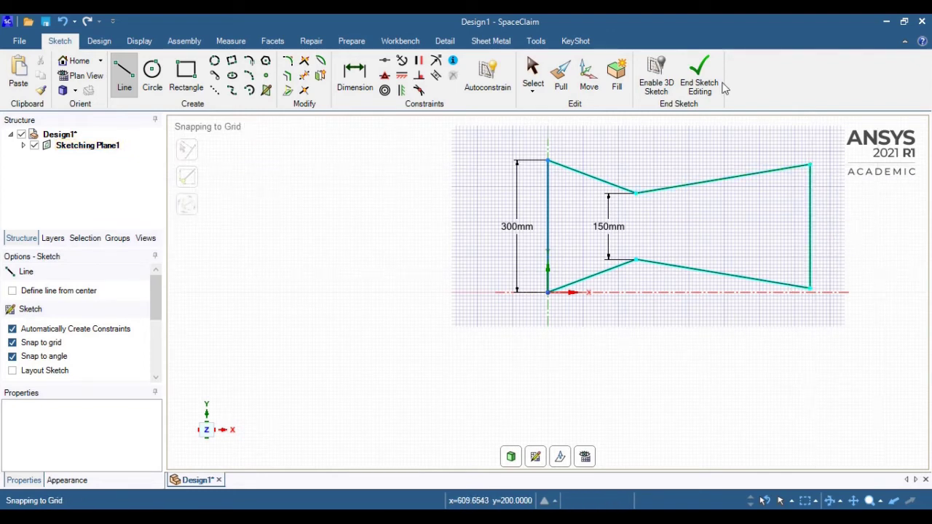
pyautogui.click(703, 80)
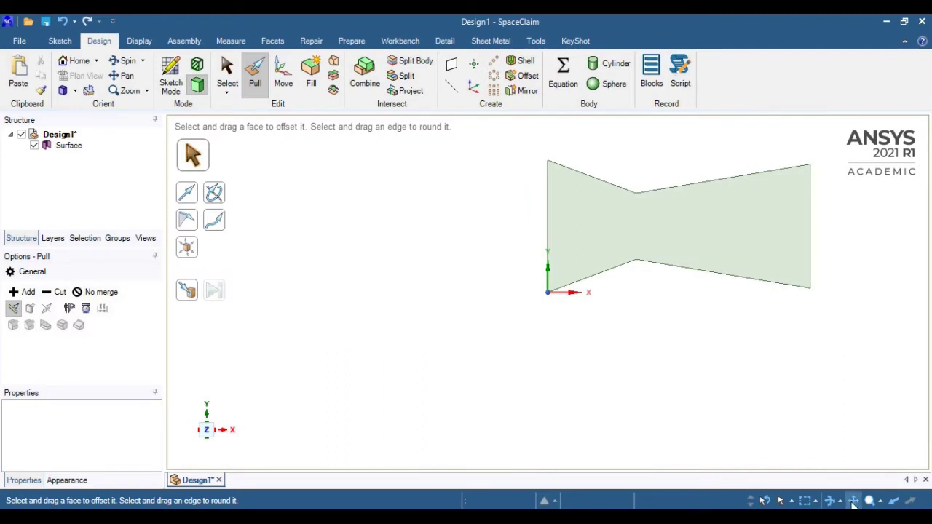
# Recentre the nozzle and start a point-to-point split on the nozzle face.
pyautogui.keyDown('shift'); pyautogui.moveTo(668, 235); pyautogui.dragTo(514, 281, button='middle'); pyautogui.keyUp('shift')
pyautogui.click(586, 372)
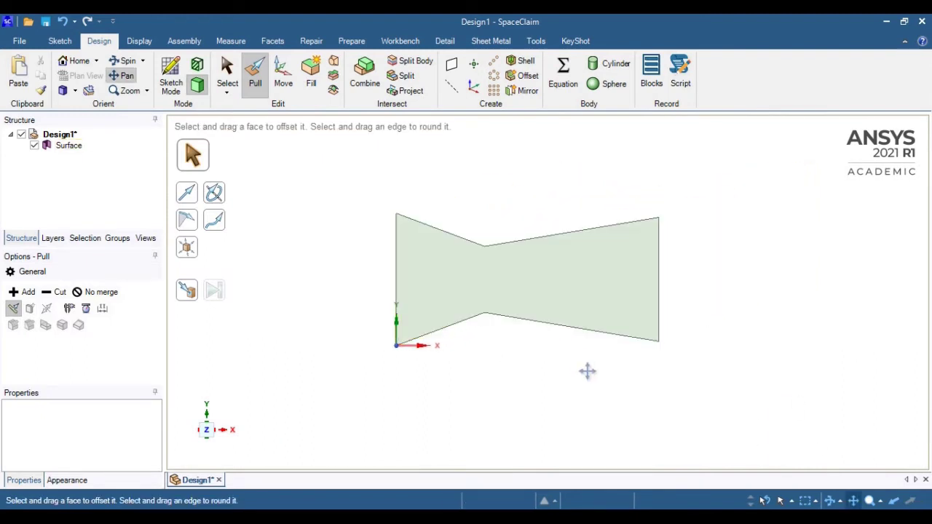
pyautogui.click(407, 78)
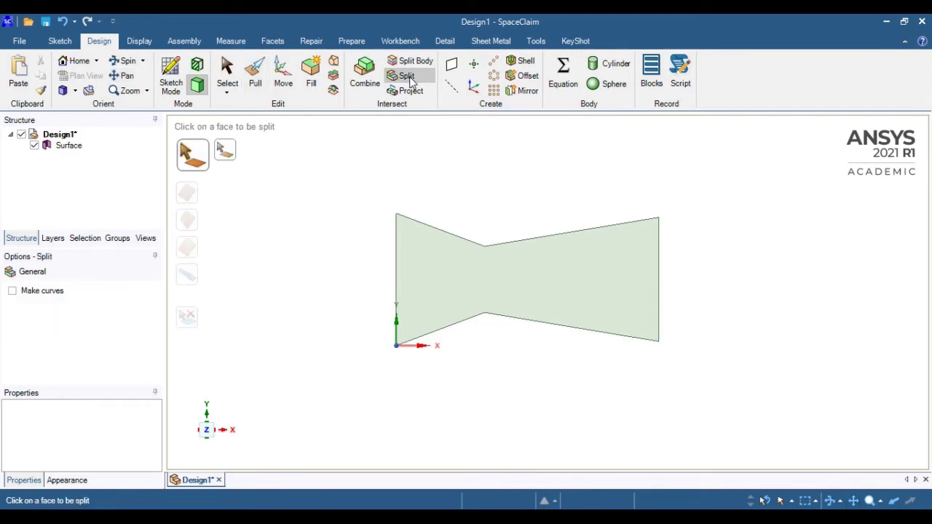
pyautogui.click(467, 266)
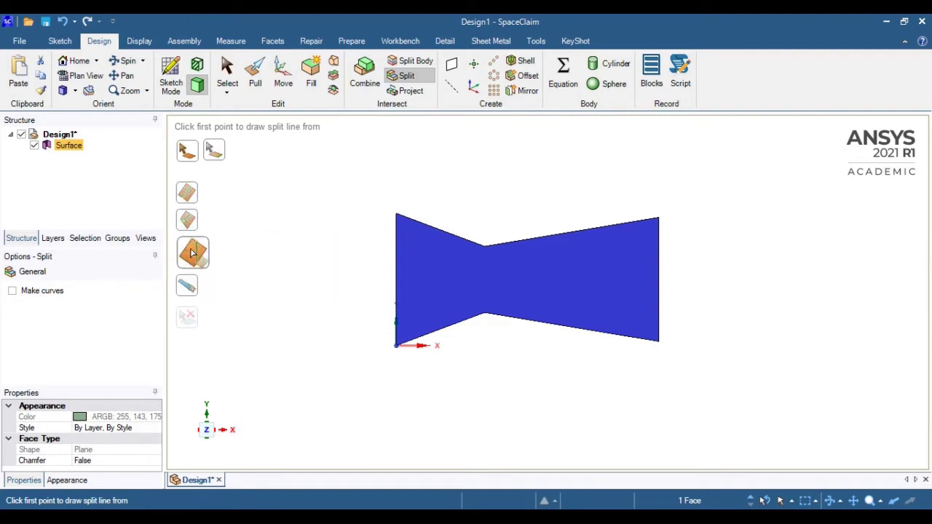
pyautogui.click(193, 253)
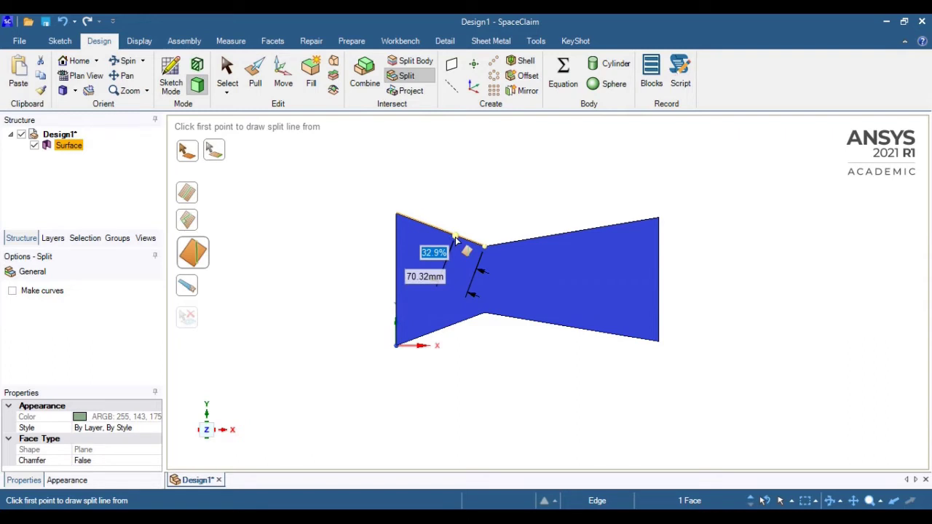
# Place both split points 50 mm from the throat on the top and bottom edges.
pyautogui.press('Tab')
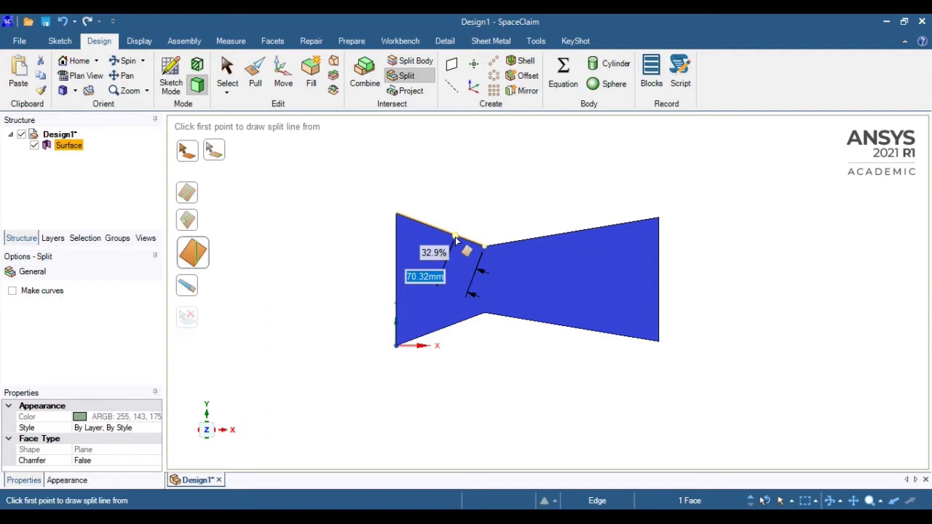
pyautogui.press('Tab')
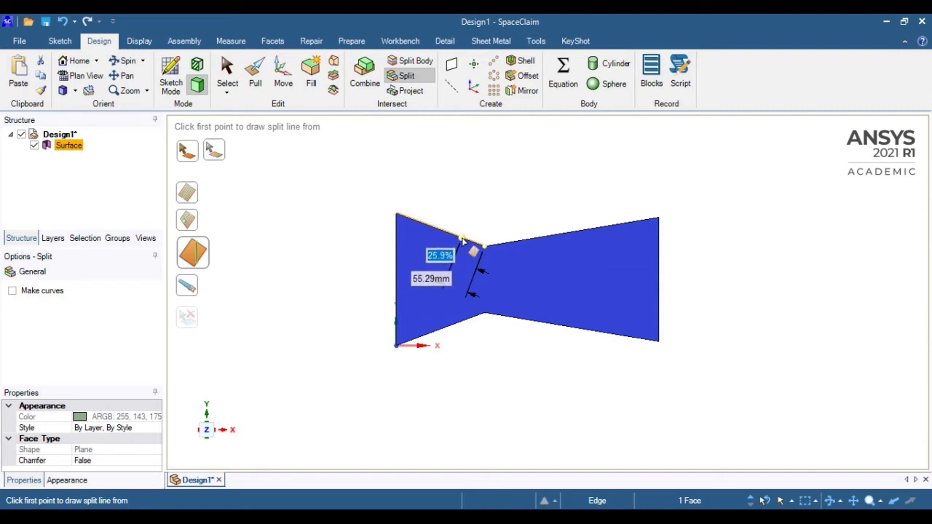
pyautogui.write('50')
pyautogui.press('Tab')
pyautogui.write('50')
pyautogui.press('Return')
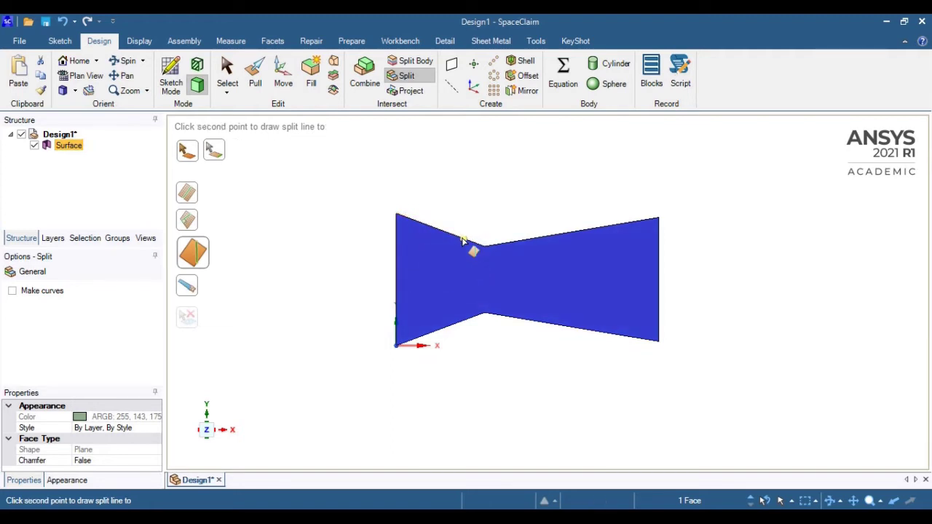
pyautogui.press('Tab')
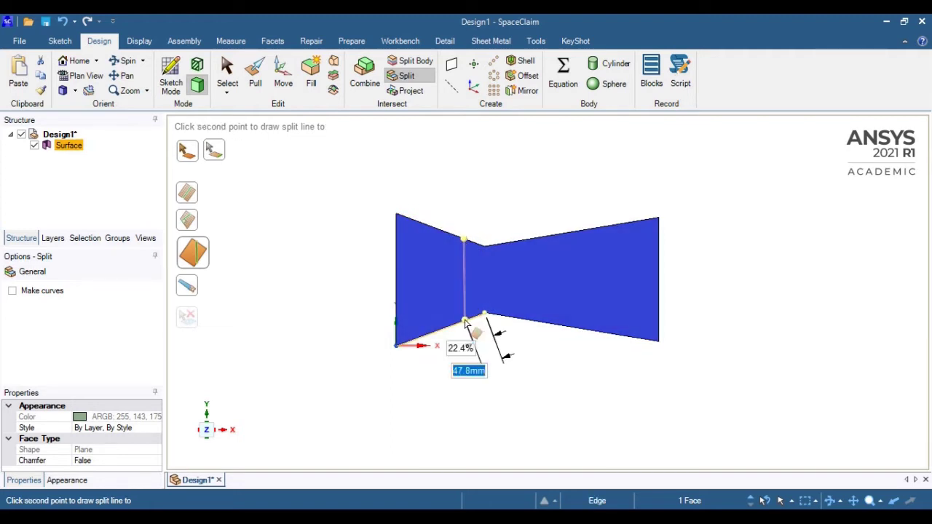
pyautogui.write('50')
pyautogui.press('Return')
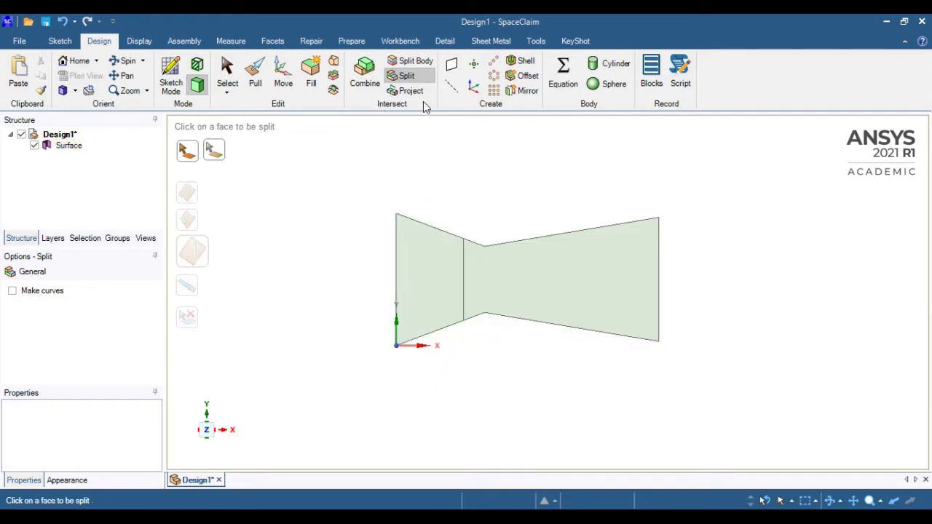
# Select the right-hand face and begin a 50 mm split, then cancel the unfinished attempt.
pyautogui.click(226, 71)
pyautogui.click(436, 281)
pyautogui.click(496, 281)
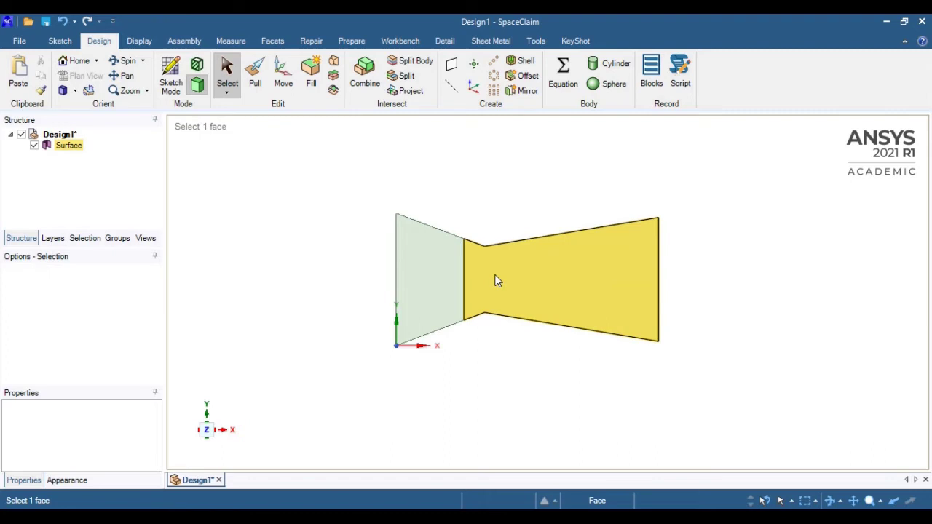
pyautogui.click(403, 76)
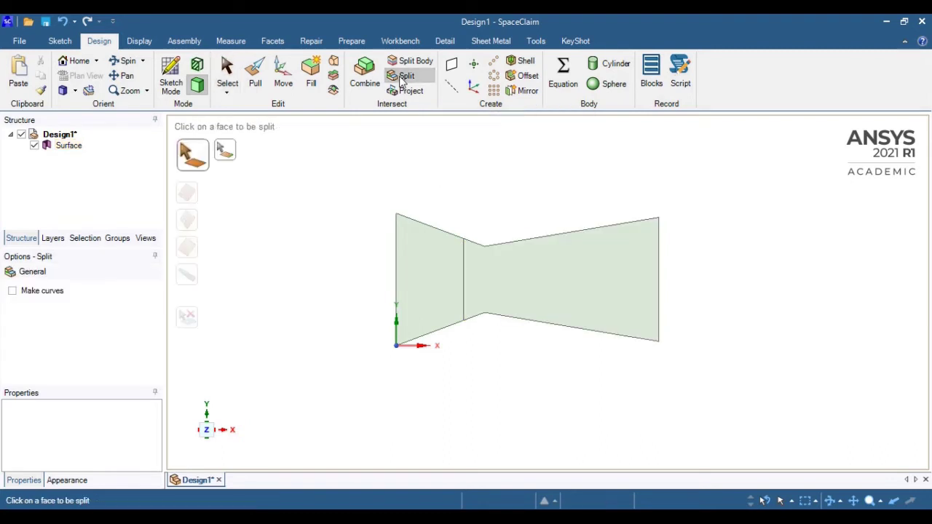
pyautogui.click(490, 275)
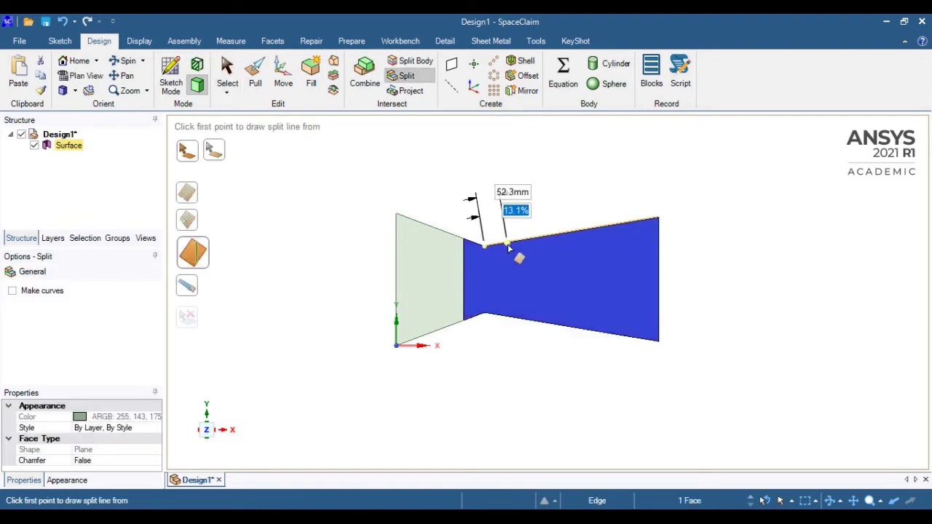
pyautogui.press('Tab')
pyautogui.write('50')
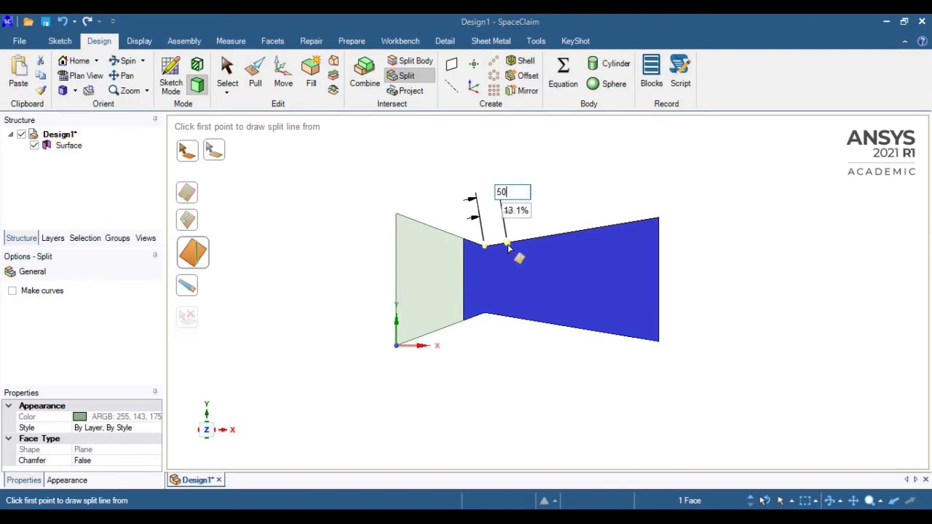
pyautogui.press('Return')
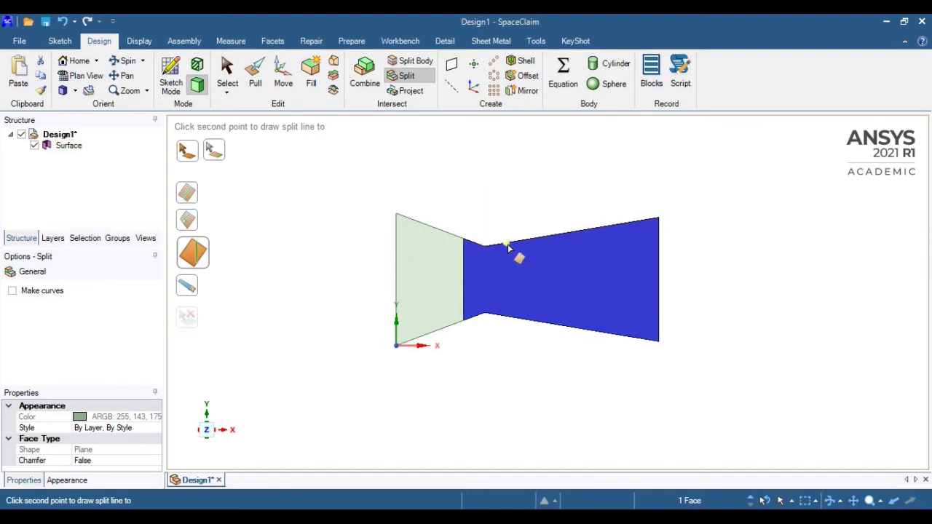
pyautogui.click(507, 244)
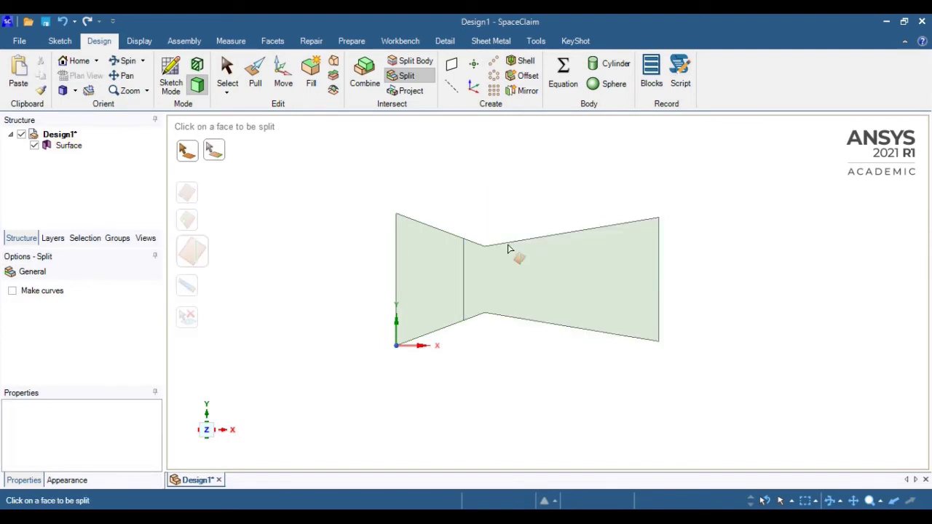
# Split the right-hand face 50 mm past the throat, ending the line on the bottom edge.
pyautogui.click(409, 78)
pyautogui.click(406, 77)
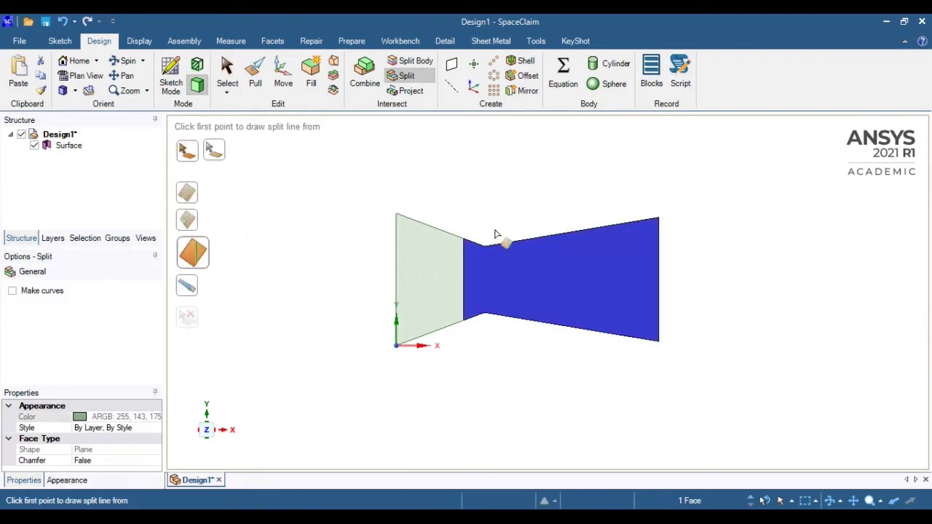
pyautogui.press('Tab')
pyautogui.write('50')
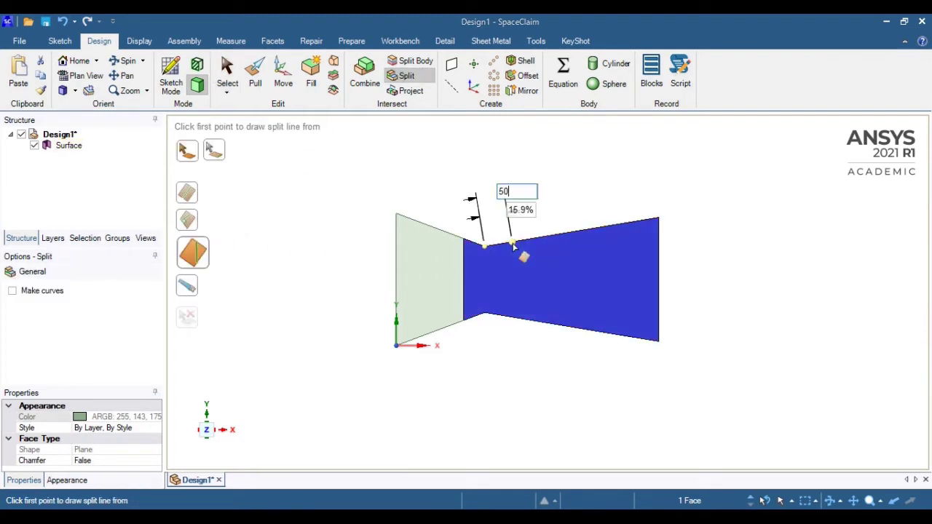
pyautogui.press('Return')
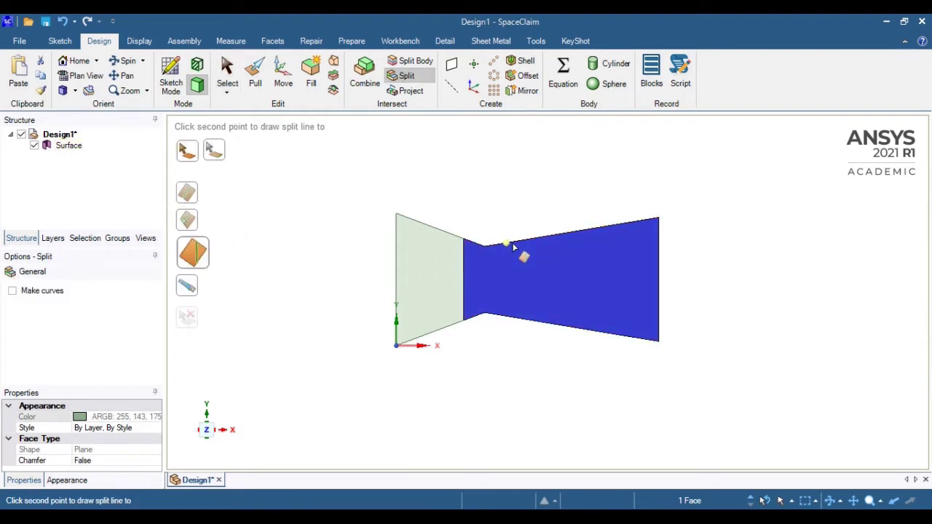
pyautogui.click(510, 319)
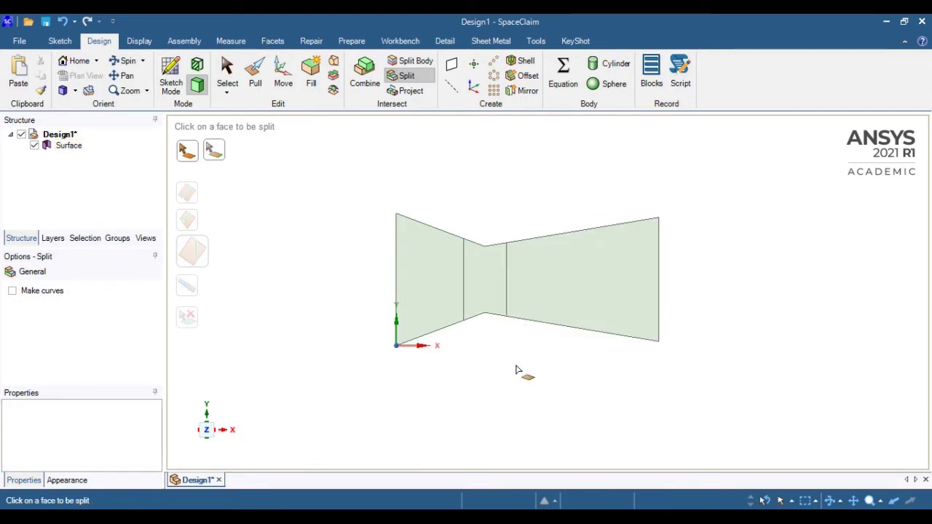
# Split the middle face with a vertical line between the throat's top and bottom corners.
pyautogui.click(227, 71)
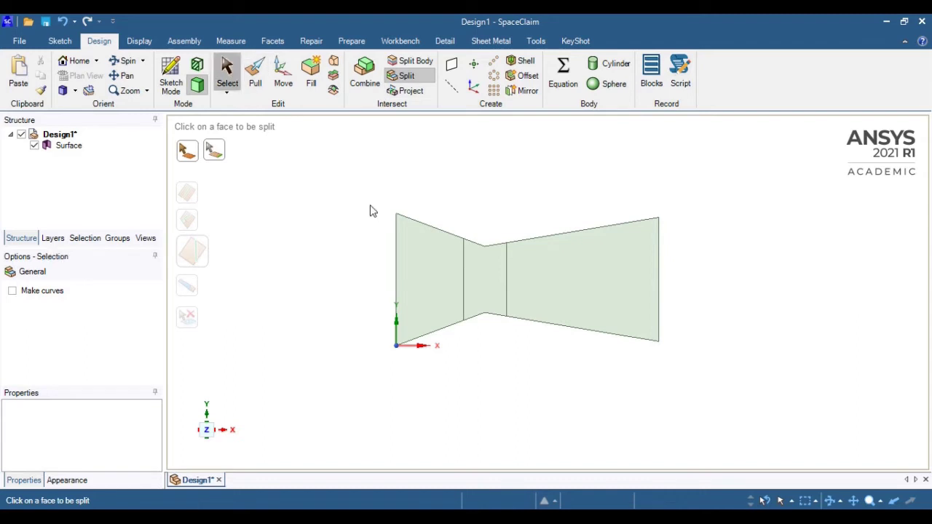
pyautogui.click(492, 280)
pyautogui.click(406, 76)
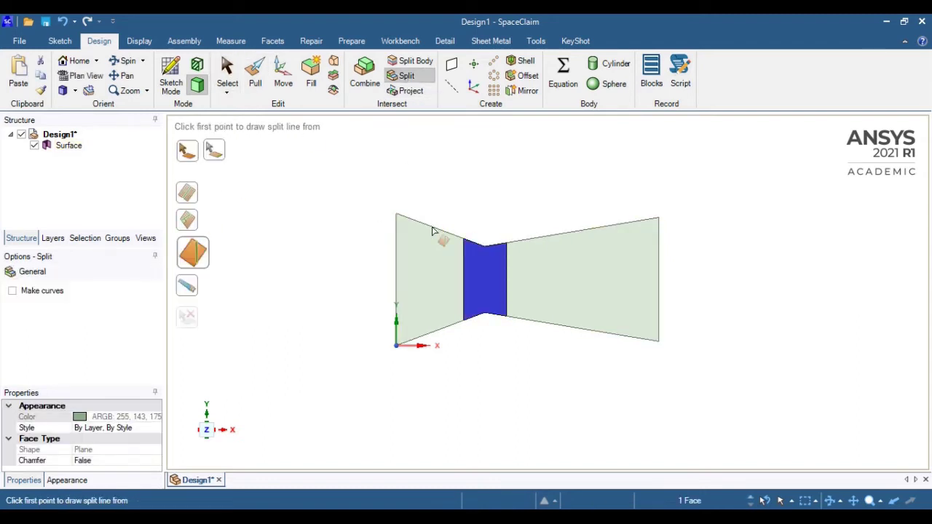
pyautogui.click(486, 248)
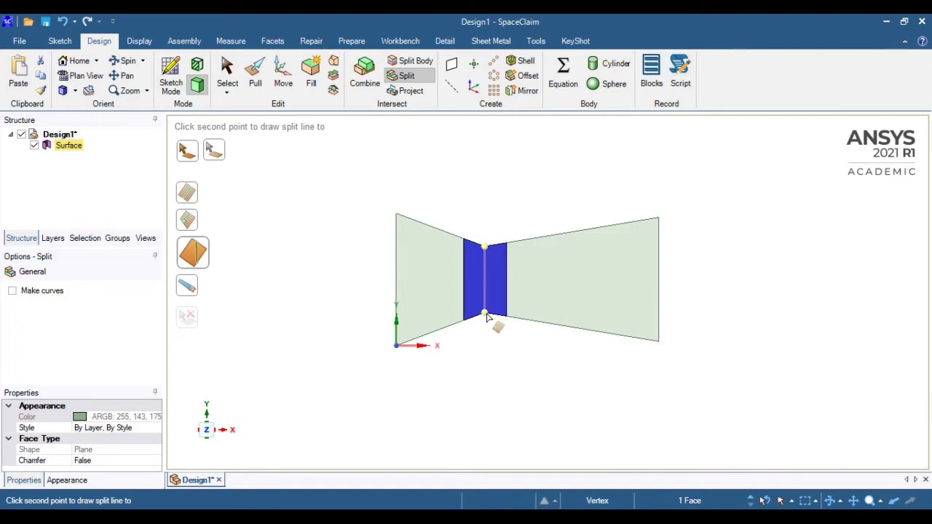
pyautogui.click(486, 314)
# Return to Workbench and open the CD nozzle Mesh cell in ANSYS Meshing.
pyautogui.press('s')
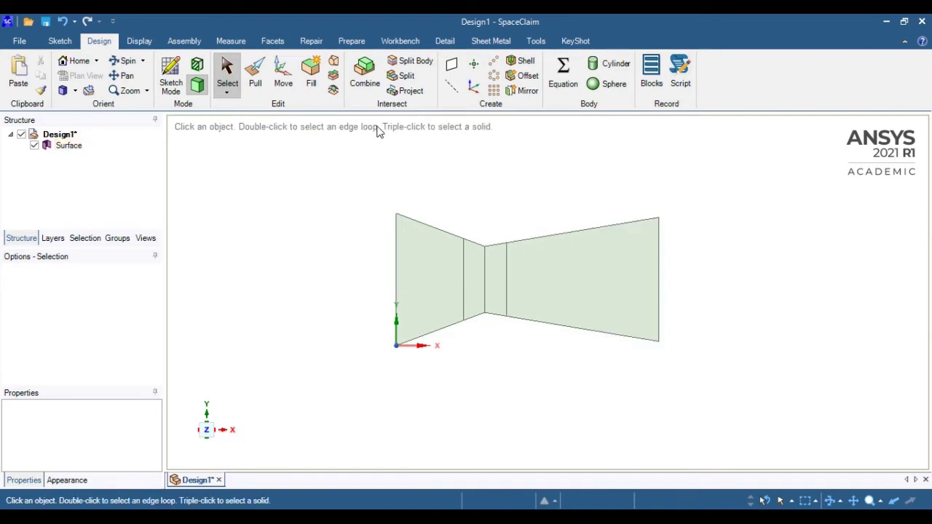
pyautogui.hotkey('alt', 'Tab')
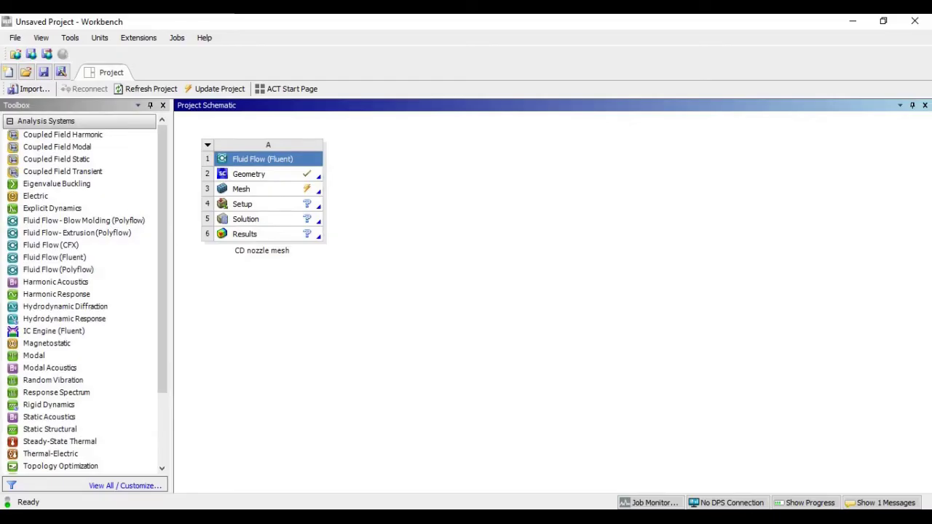
pyautogui.doubleClick(261, 191)
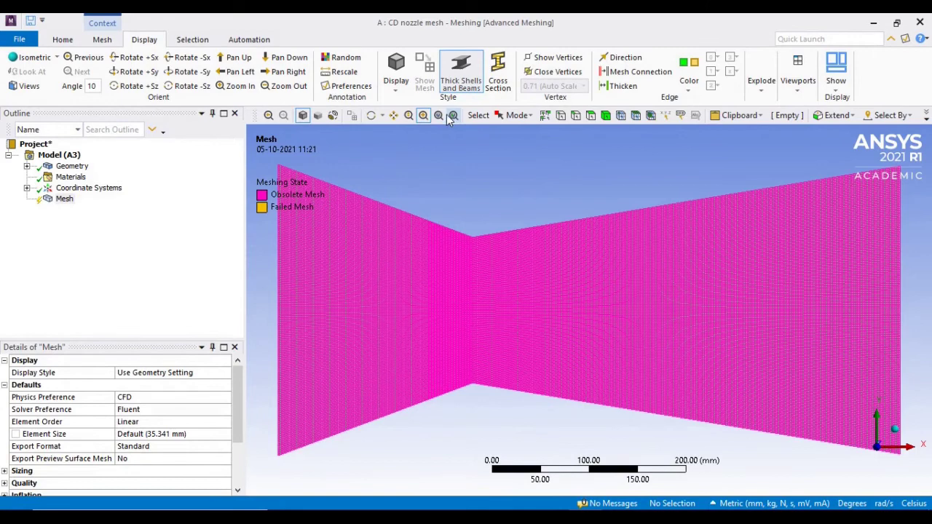
# Change the mesh Quality Smoothing setting from Medium to High.
pyautogui.click(62, 199)
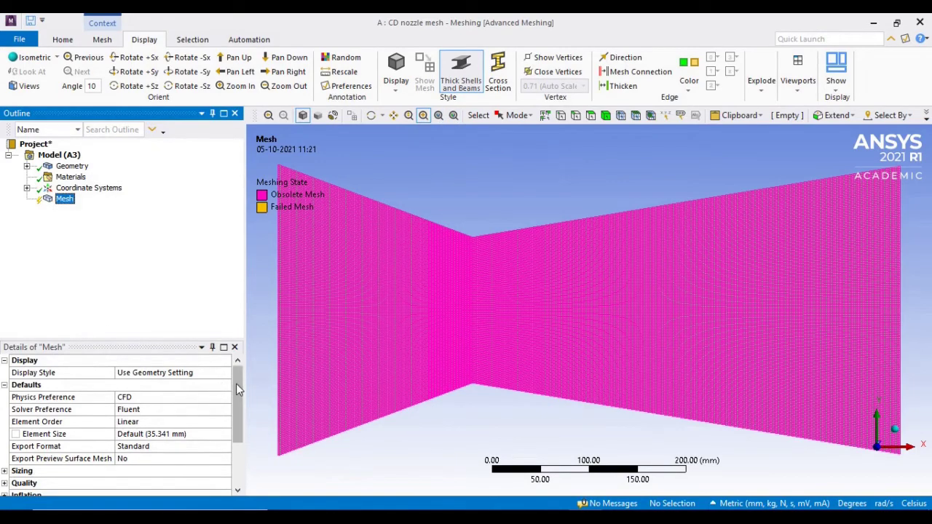
pyautogui.scroll(-2, 238, 390)
pyautogui.doubleClick(131, 396)
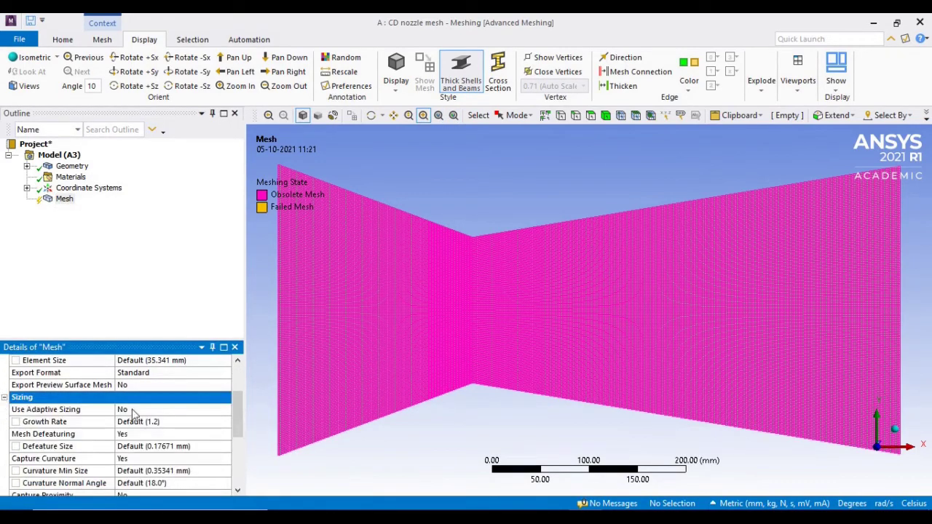
pyautogui.moveTo(240, 431); pyautogui.dragTo(240, 468)
pyautogui.click(4, 435)
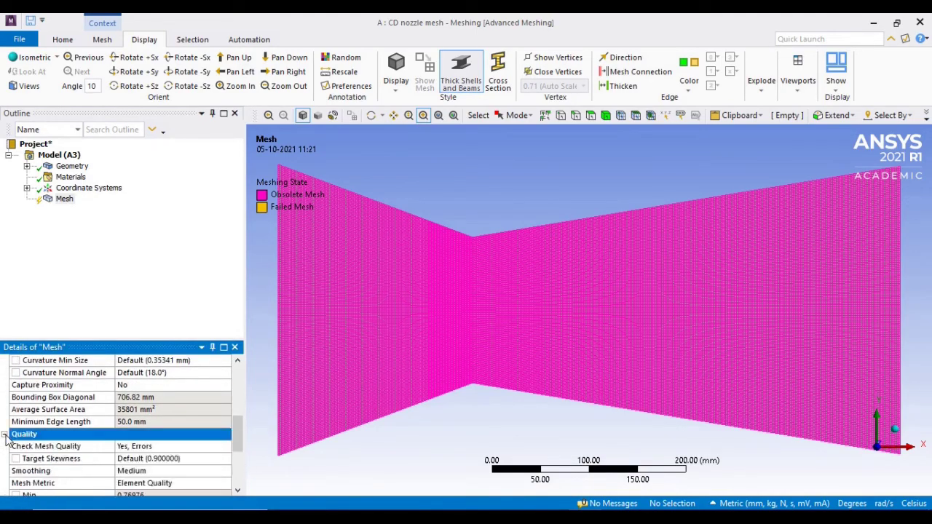
pyautogui.scroll(-1, 238, 437)
pyautogui.click(207, 435)
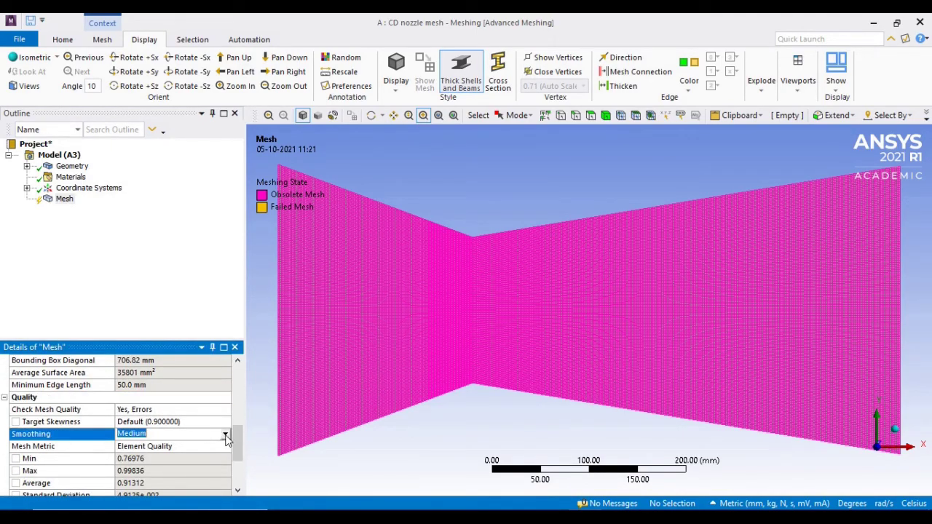
pyautogui.click(225, 437)
pyautogui.click(225, 463)
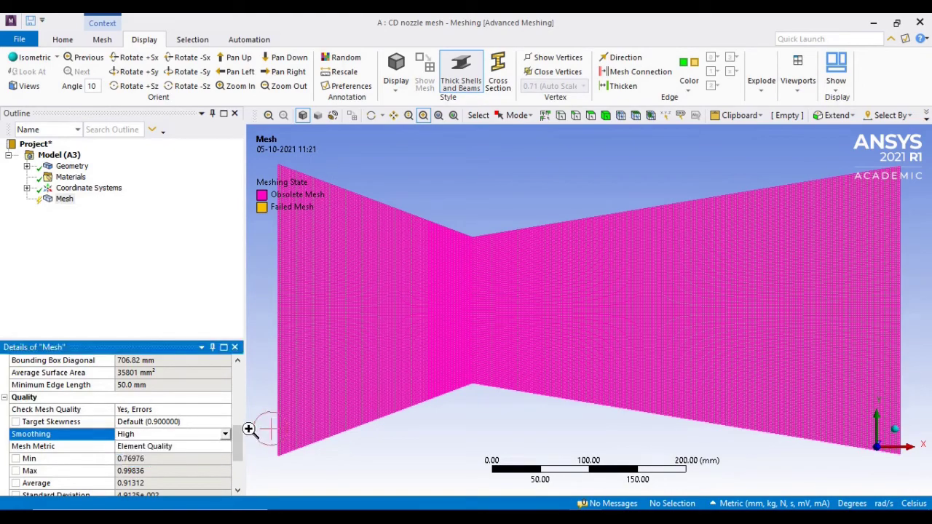
pyautogui.moveTo(237, 436); pyautogui.dragTo(233, 370)
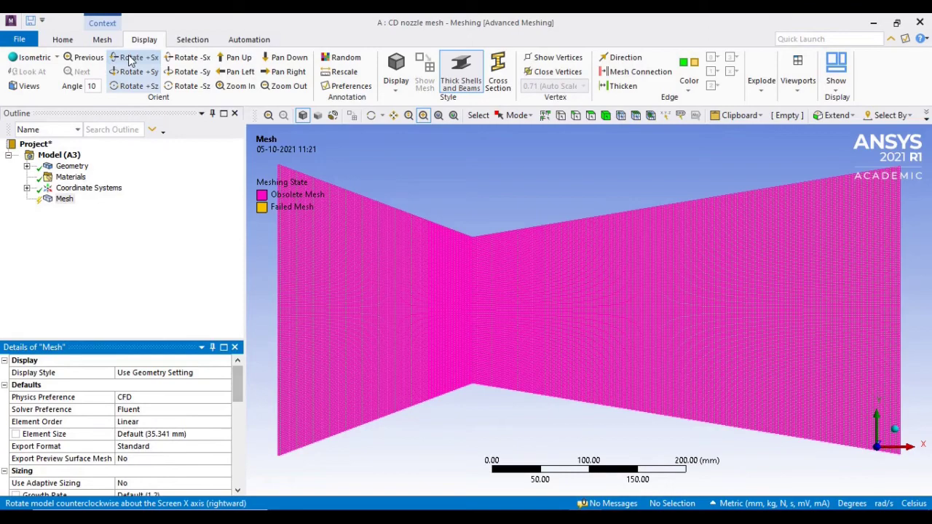
# Generate the nozzle mesh and review the mesh state.
pyautogui.click(63, 40)
pyautogui.click(142, 78)
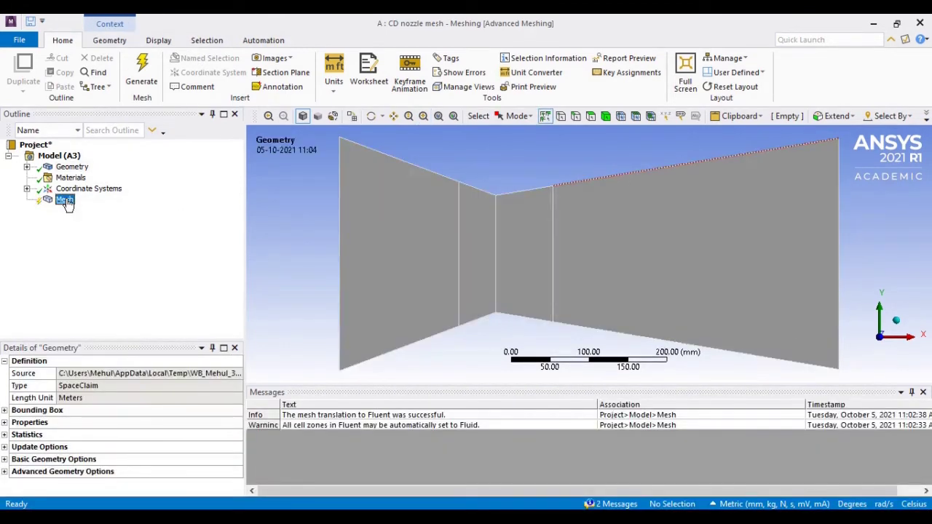
pyautogui.click(65, 200)
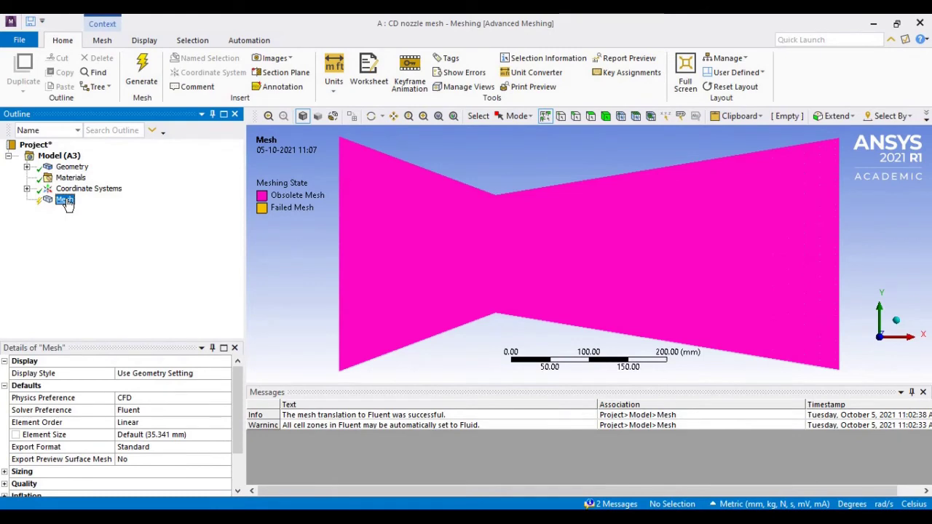
# Scope the first edge sizing to the five vertical edges of the nozzle.
pyautogui.rightClick(66, 201)
pyautogui.press('Escape')
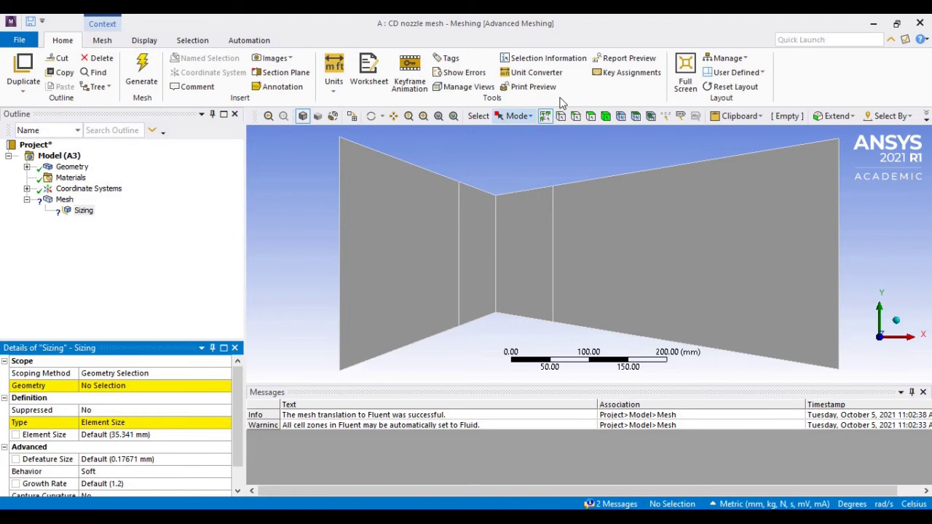
pyautogui.click(575, 115)
pyautogui.click(340, 246)
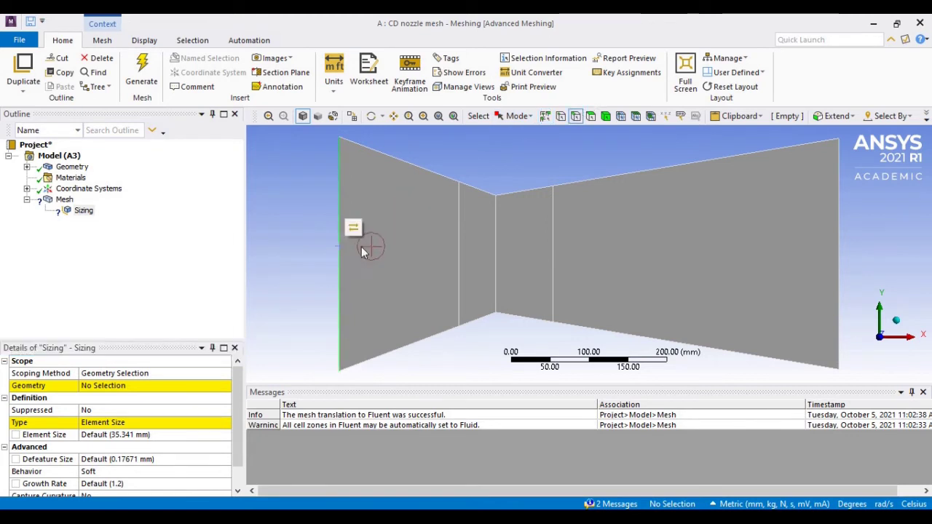
pyautogui.keyDown('ctrl'); pyautogui.click(460, 253); pyautogui.keyUp('ctrl')
pyautogui.keyDown('ctrl'); pyautogui.click(496, 251); pyautogui.keyUp('ctrl')
pyautogui.keyDown('ctrl'); pyautogui.click(554, 252); pyautogui.keyUp('ctrl')
pyautogui.keyDown('ctrl'); pyautogui.click(837, 247); pyautogui.keyUp('ctrl')
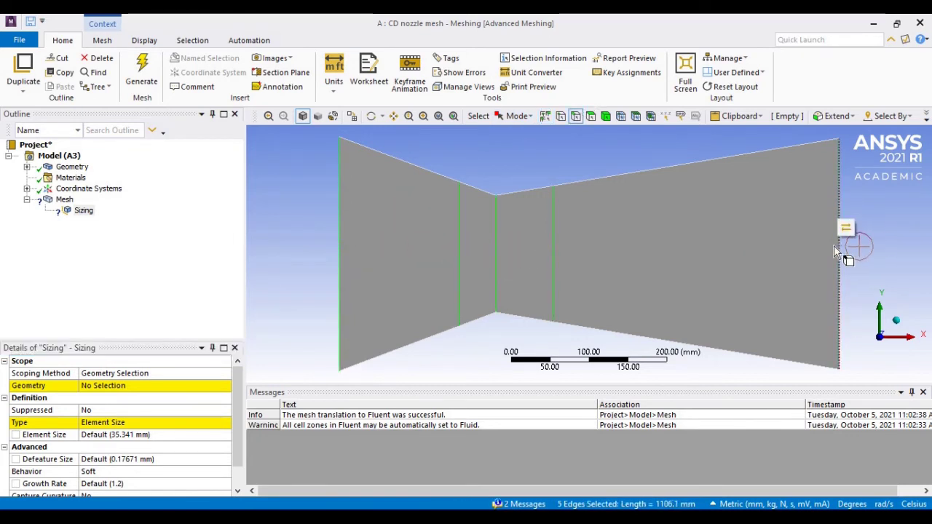
pyautogui.click(102, 386)
pyautogui.click(115, 386)
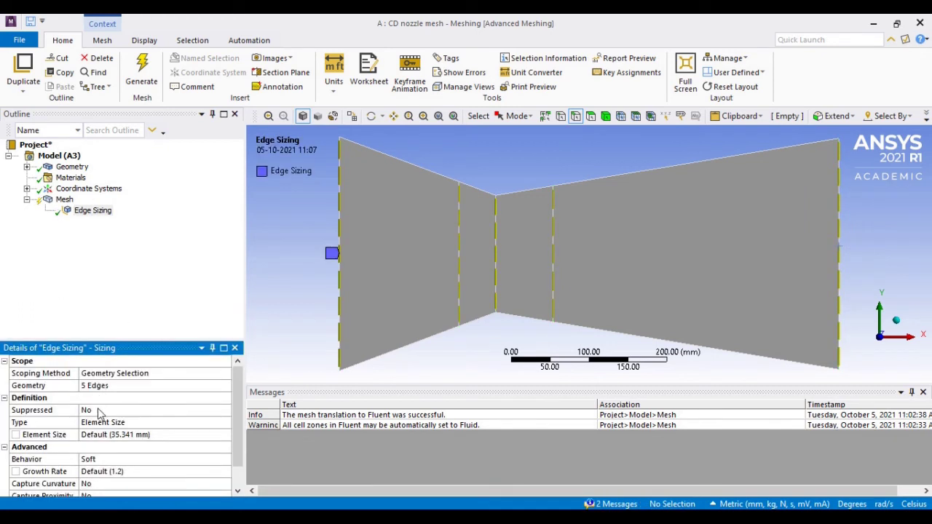
# Set that sizing to Number of Divisions 150 with Hard behaviour.
pyautogui.click(103, 421)
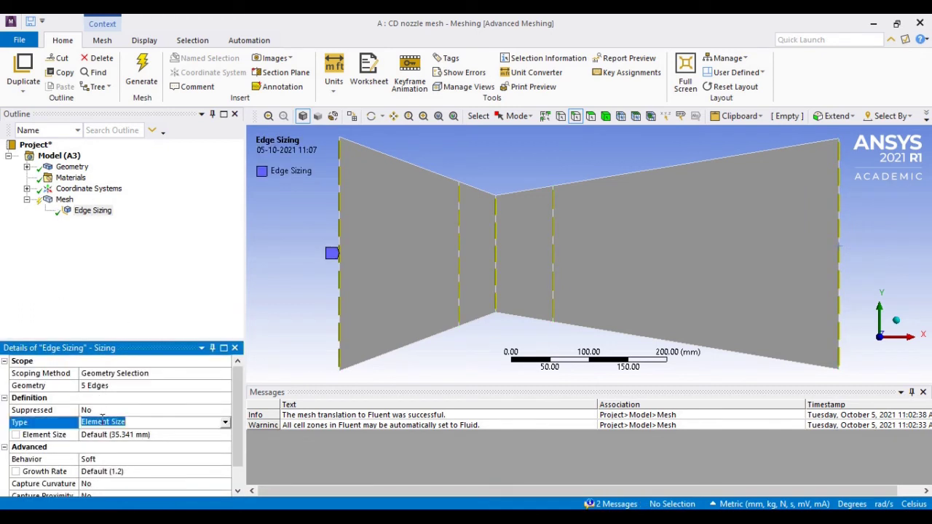
pyautogui.click(225, 423)
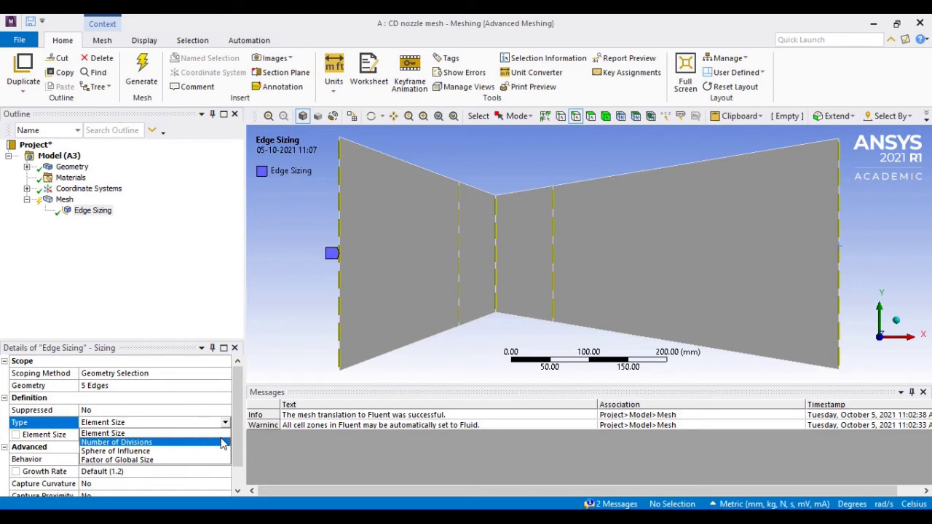
pyautogui.click(222, 442)
pyautogui.click(120, 435)
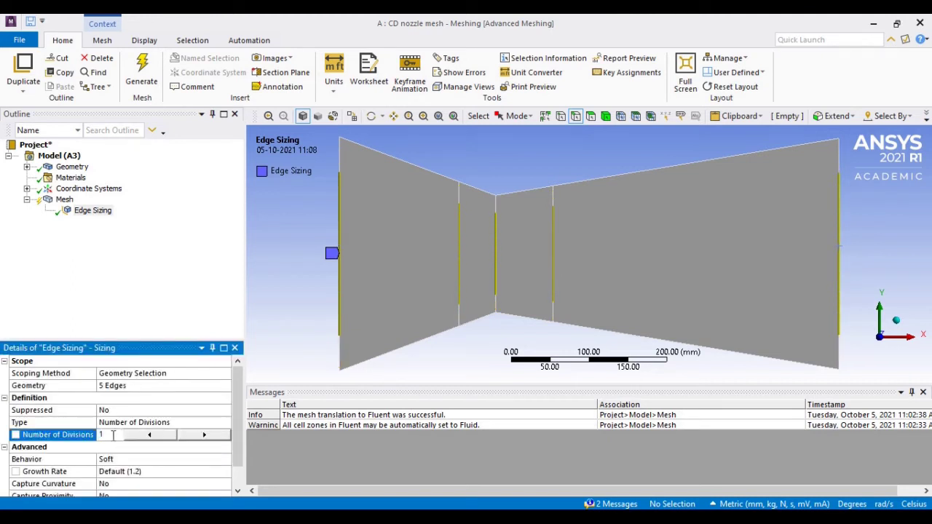
pyautogui.click(93, 437)
pyautogui.click(160, 459)
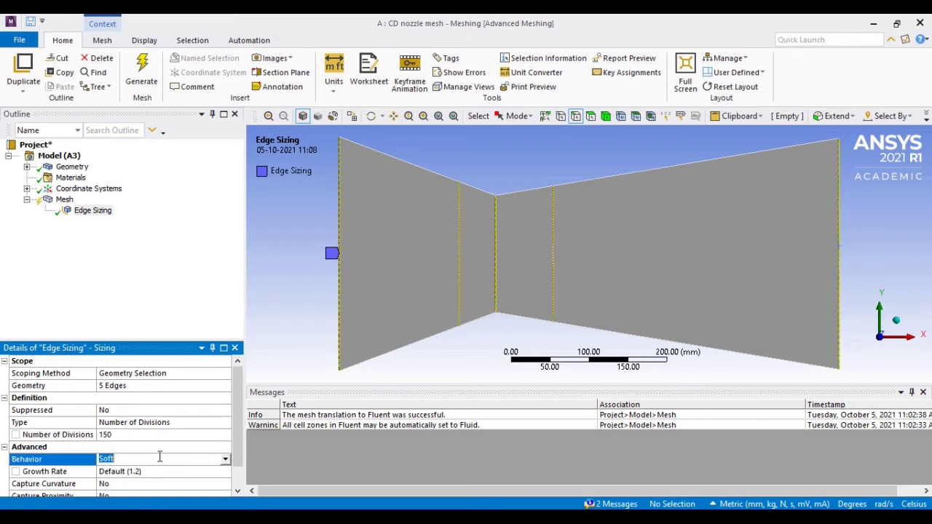
pyautogui.click(224, 458)
pyautogui.click(205, 476)
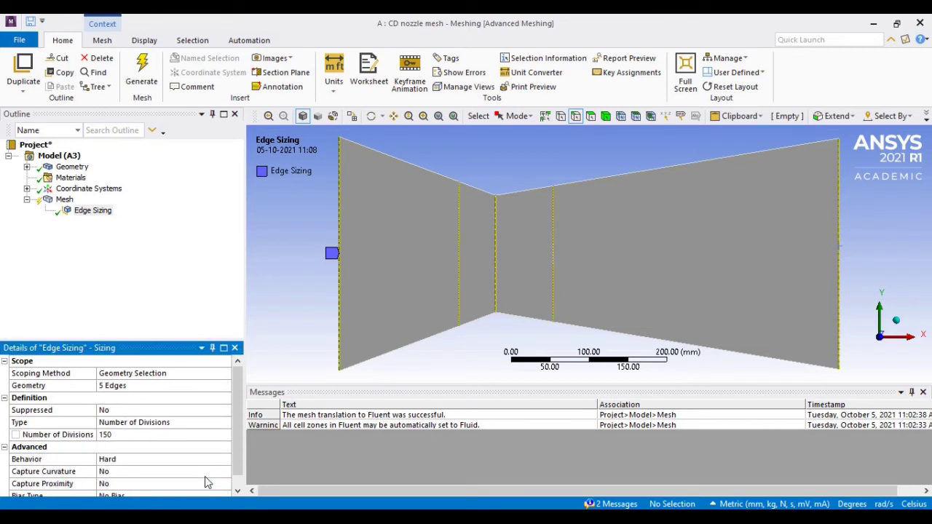
# Insert a second edge sizing on the top-left and bottom-left wall edges.
pyautogui.click(67, 201)
pyautogui.rightClick(67, 201)
pyautogui.moveTo(223, 208)
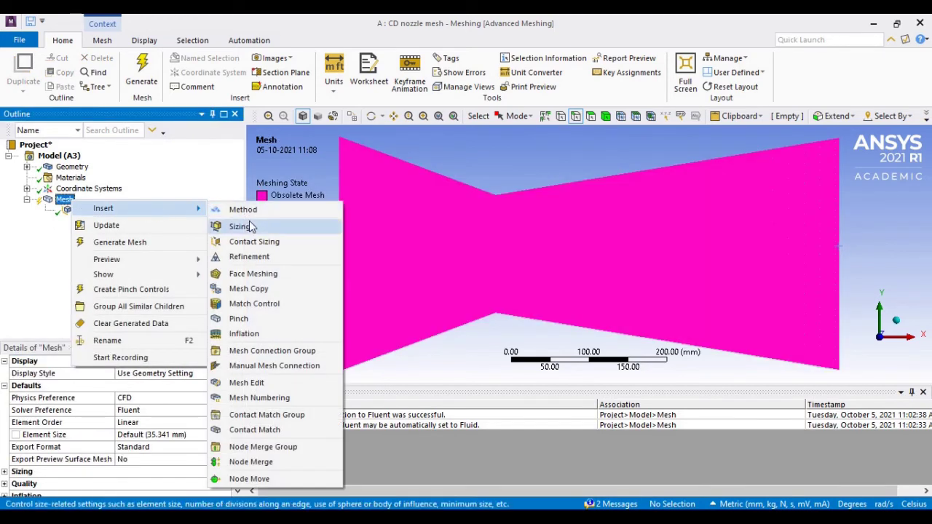
pyautogui.click(368, 225)
pyautogui.click(394, 159)
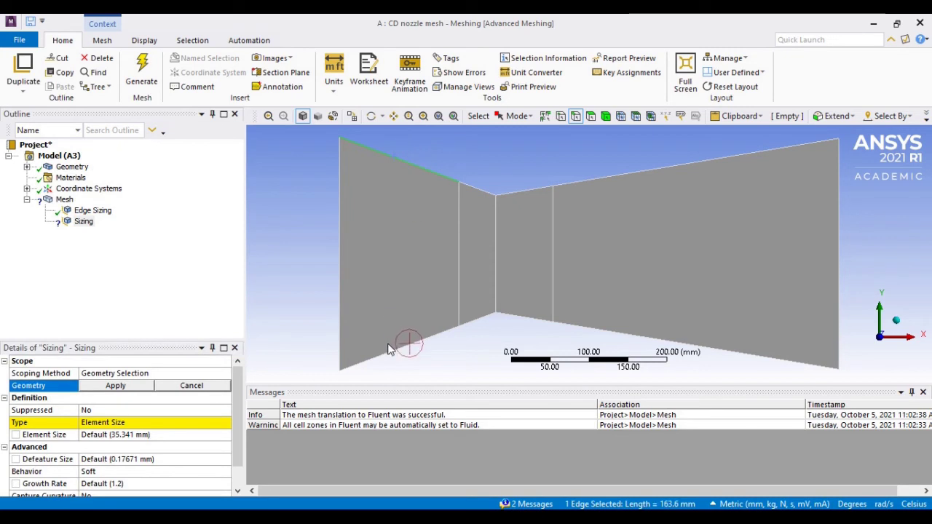
pyautogui.keyDown('ctrl'); pyautogui.click(390, 351); pyautogui.keyUp('ctrl')
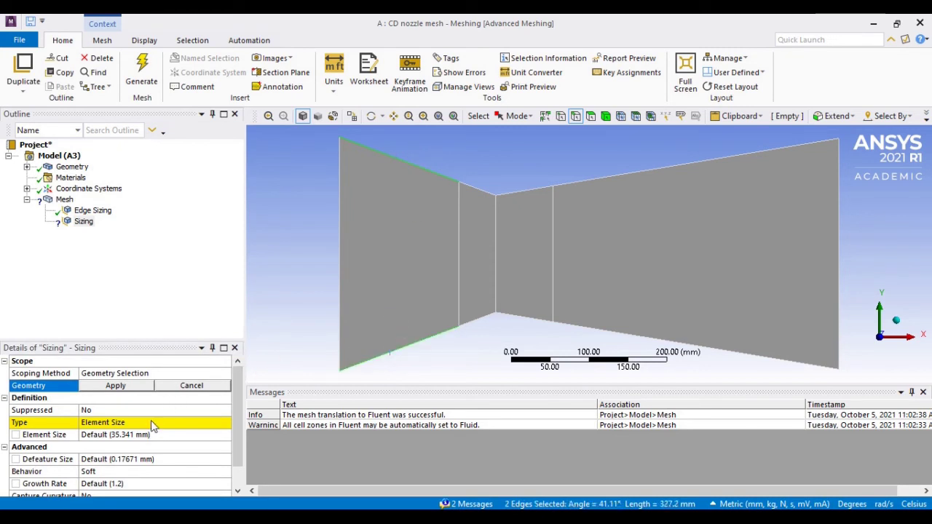
pyautogui.click(136, 387)
# Set Edge Sizing 2 to Number of Divisions 100 with Hard behaviour.
pyautogui.click(144, 423)
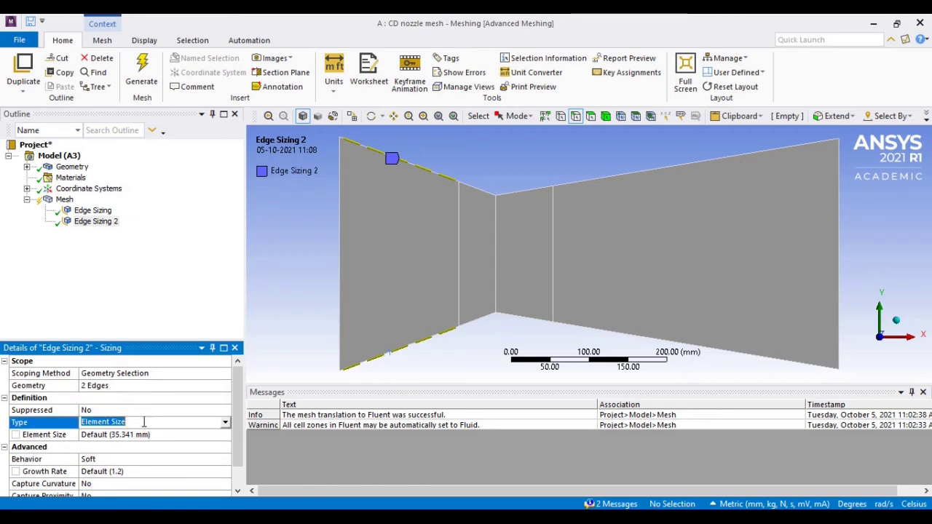
pyautogui.click(225, 423)
pyautogui.click(131, 443)
pyautogui.click(118, 435)
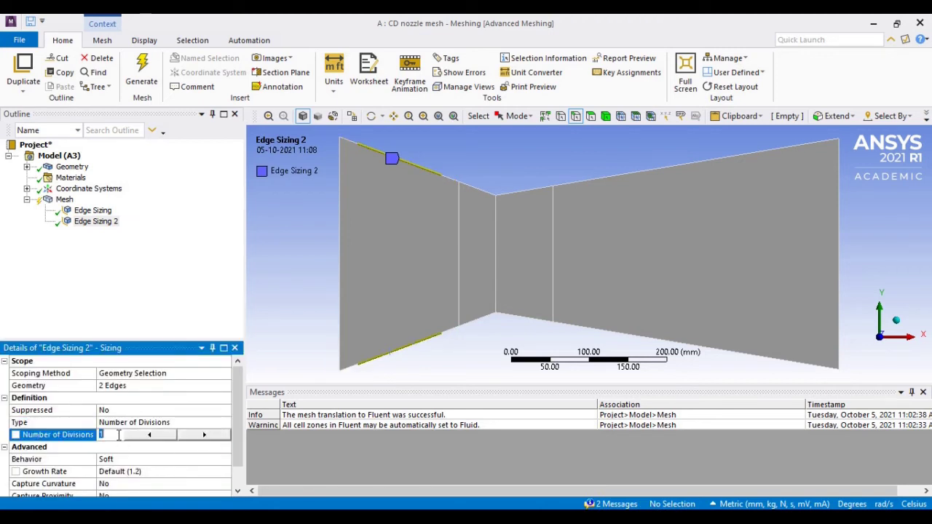
pyautogui.write('100')
pyautogui.click(121, 459)
pyautogui.click(227, 459)
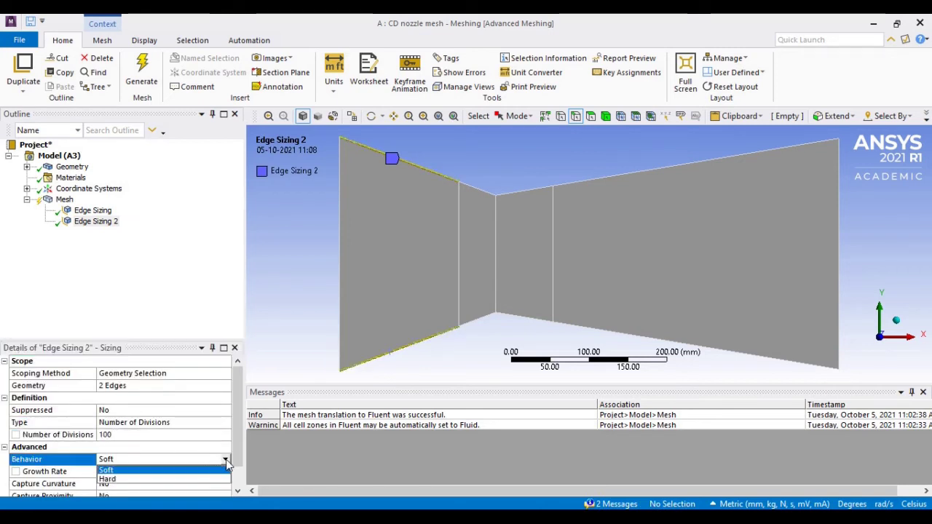
pyautogui.click(218, 477)
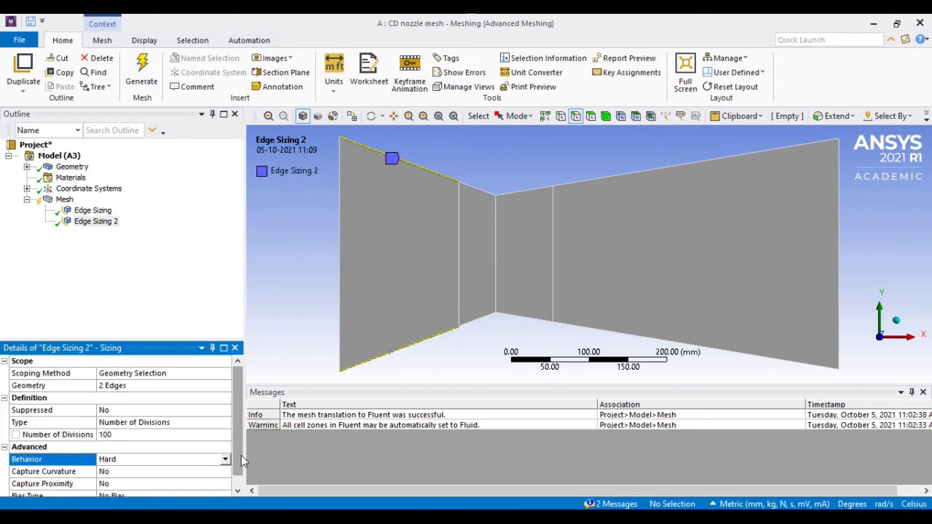
# Insert a third edge sizing on the top and bottom edges of the wide section.
pyautogui.click(105, 224)
pyautogui.click(64, 198)
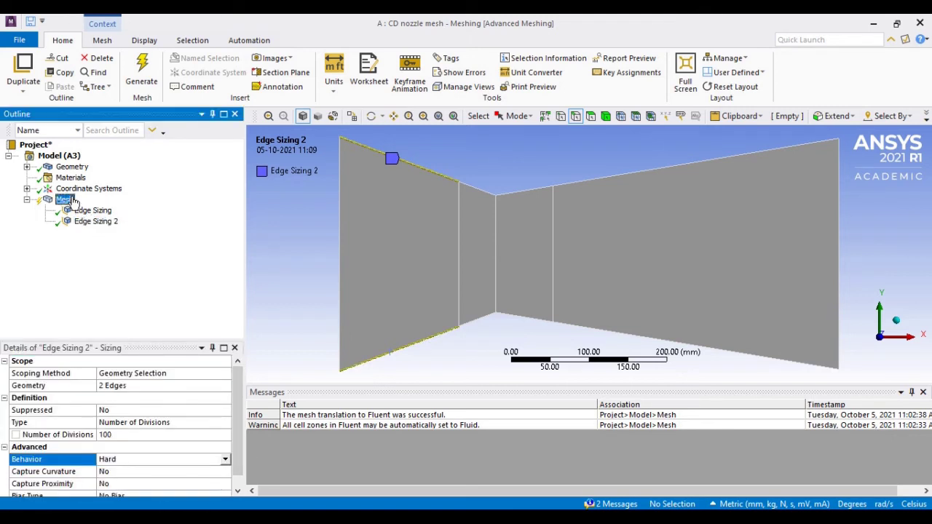
pyautogui.rightClick(73, 200)
pyautogui.moveTo(105, 205)
pyautogui.click(268, 229)
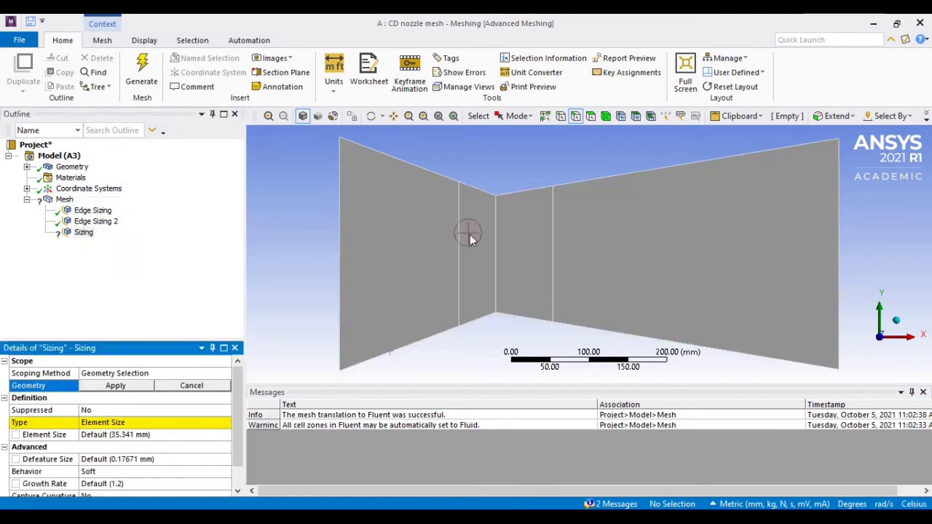
pyautogui.click(643, 179)
pyautogui.keyDown('ctrl'); pyautogui.click(659, 342); pyautogui.keyUp('ctrl')
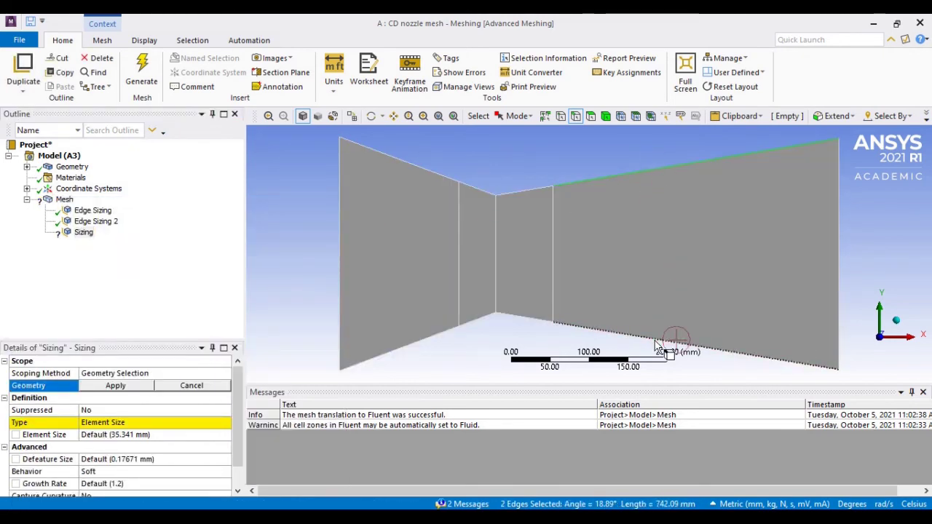
# Set Edge Sizing 3 to Number of Divisions 200 with Hard behaviour.
pyautogui.click(122, 385)
pyautogui.click(122, 421)
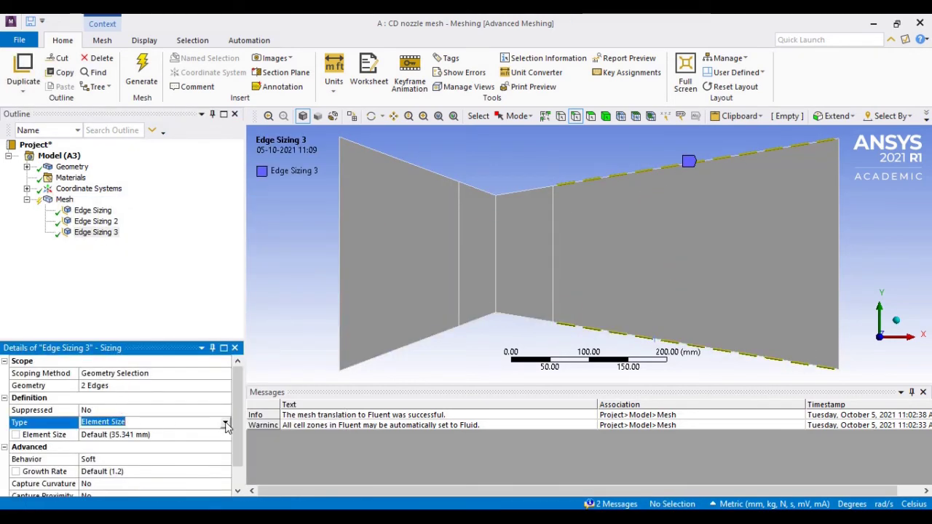
pyautogui.click(121, 422)
pyautogui.click(109, 436)
pyautogui.click(114, 435)
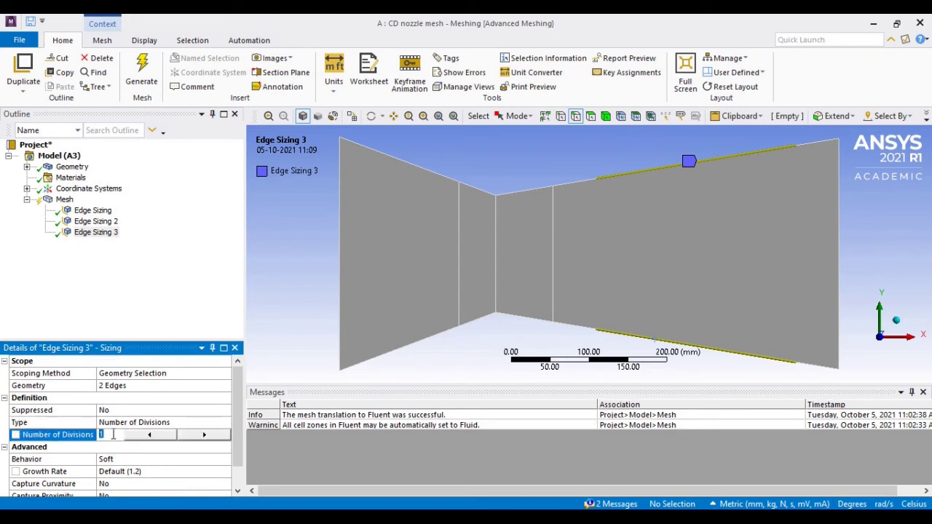
pyautogui.write('200')
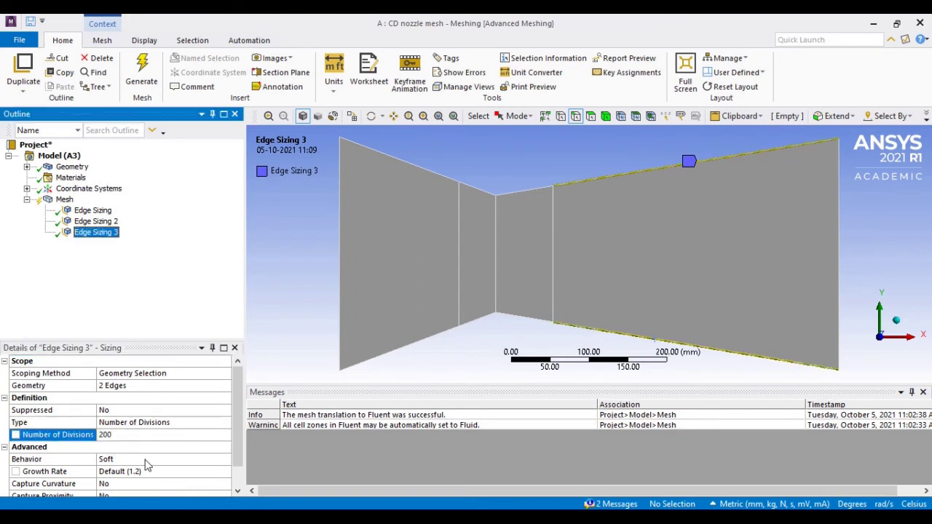
pyautogui.click(149, 461)
pyautogui.click(225, 460)
pyautogui.click(221, 481)
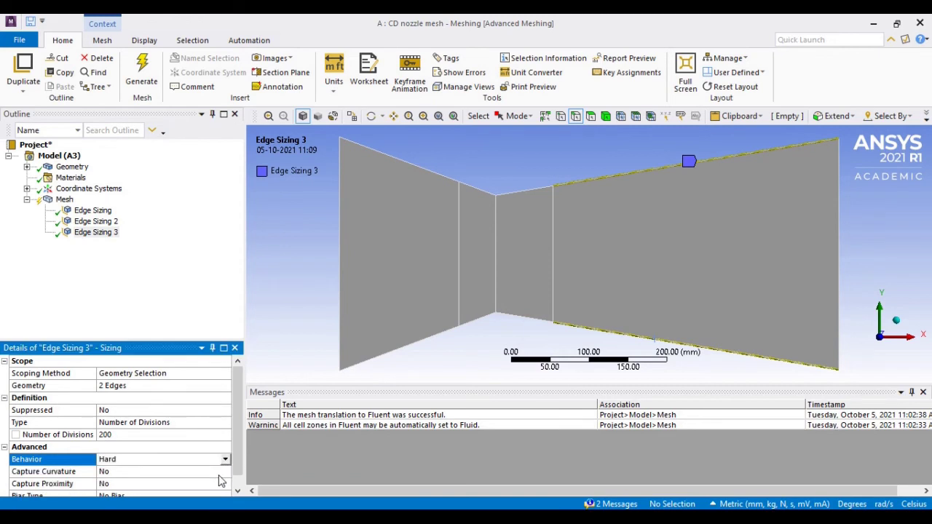
pyautogui.rightClick(65, 200)
# Insert an edge sizing on the two upper and two lower throat edges.
pyautogui.moveTo(93, 208)
pyautogui.click(226, 224)
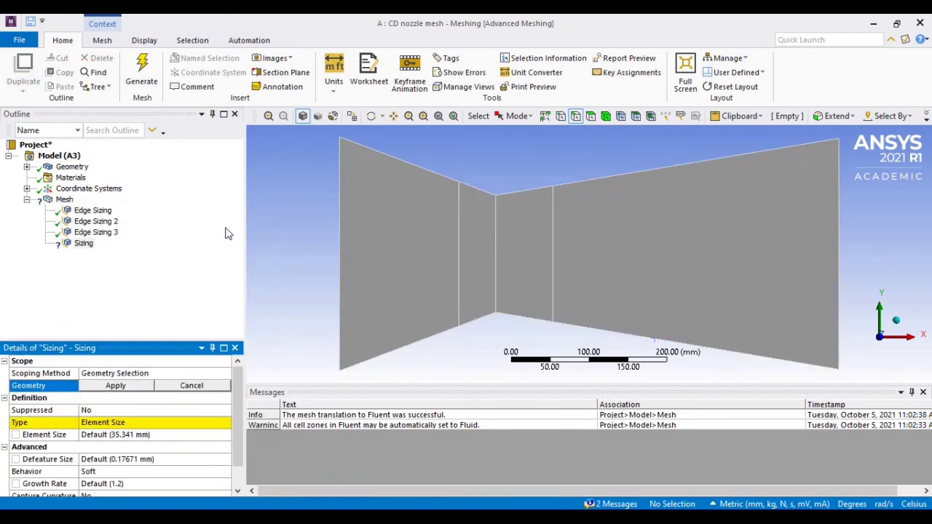
pyautogui.click(475, 188)
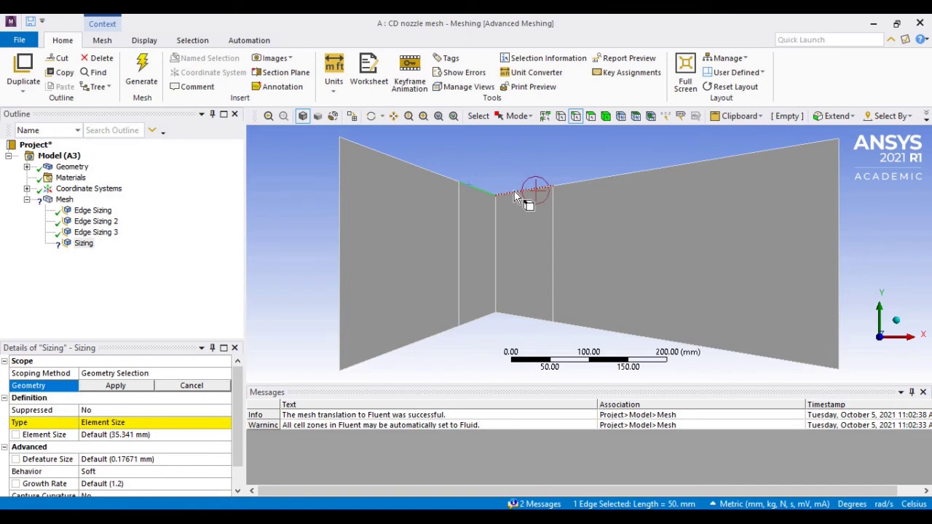
pyautogui.keyDown('ctrl'); pyautogui.click(533, 189); pyautogui.keyUp('ctrl')
pyautogui.keyDown('ctrl'); pyautogui.click(472, 325); pyautogui.keyUp('ctrl')
pyautogui.keyDown('ctrl'); pyautogui.click(535, 320); pyautogui.keyUp('ctrl')
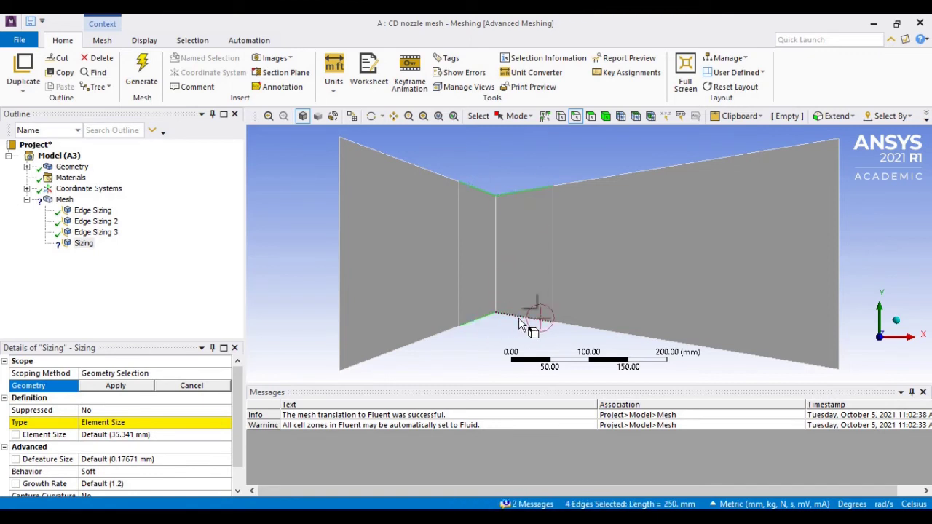
pyautogui.click(135, 386)
# Set the throat sizing to 50 hard divisions and generate the mesh.
pyautogui.click(187, 422)
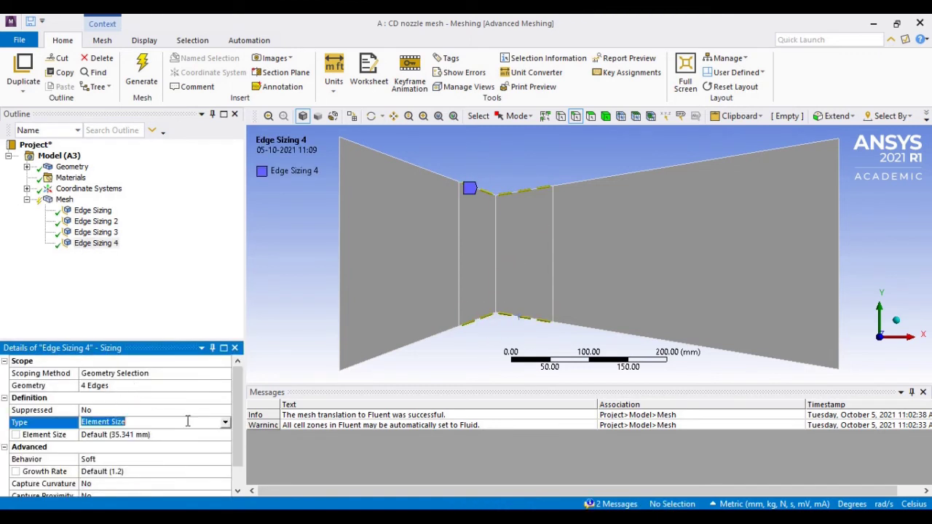
pyautogui.click(225, 422)
pyautogui.click(222, 444)
pyautogui.click(113, 435)
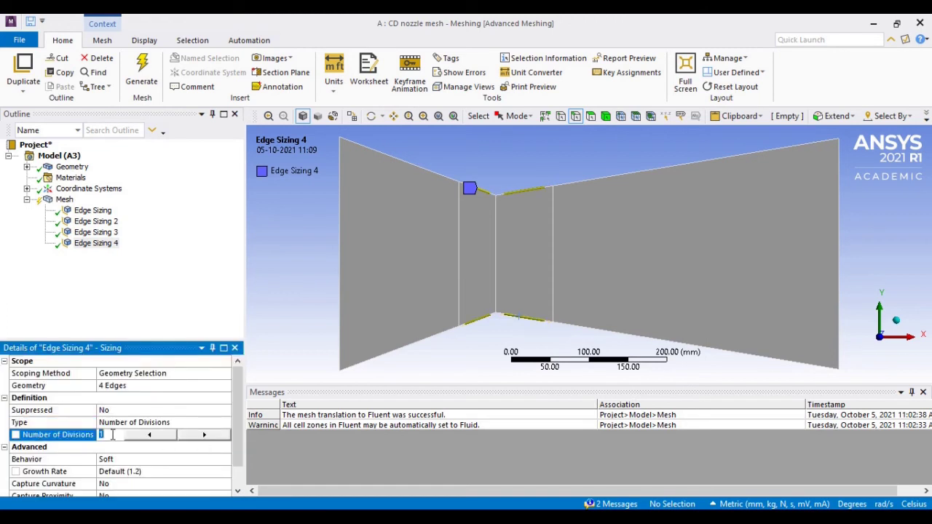
pyautogui.write('50')
pyautogui.click(105, 458)
pyautogui.click(225, 459)
pyautogui.click(116, 482)
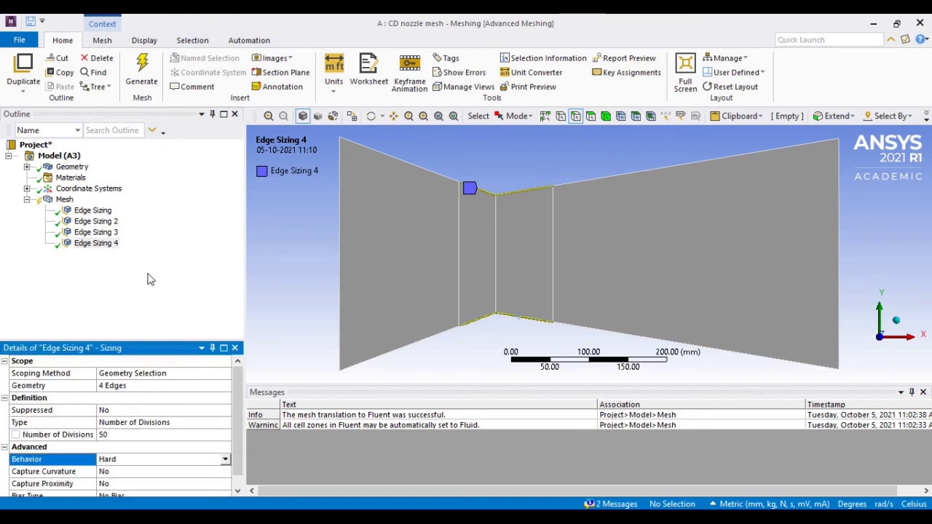
pyautogui.click(64, 199)
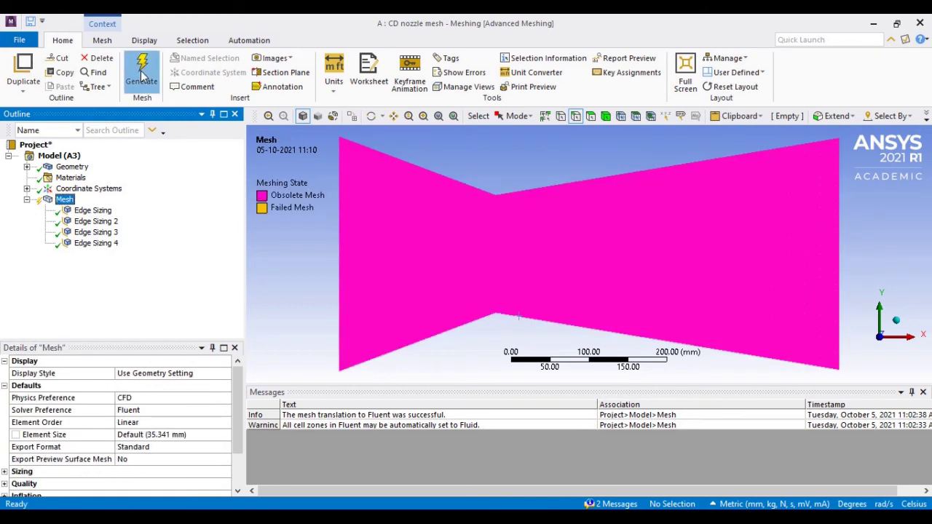
pyautogui.click(143, 76)
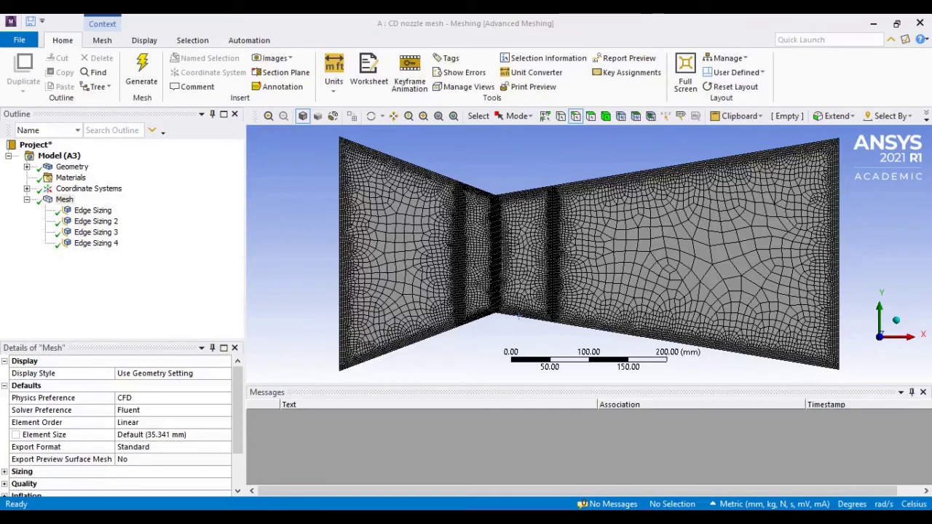
# Add Face Meshing on the left, two throat and right faces, then regenerate the mesh.
pyautogui.rightClick(63, 203)
pyautogui.moveTo(146, 209)
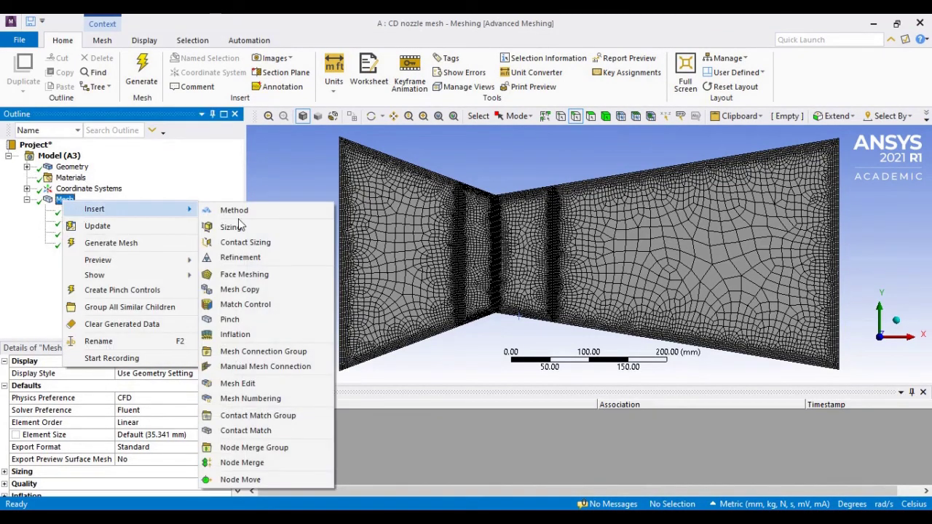
pyautogui.click(248, 274)
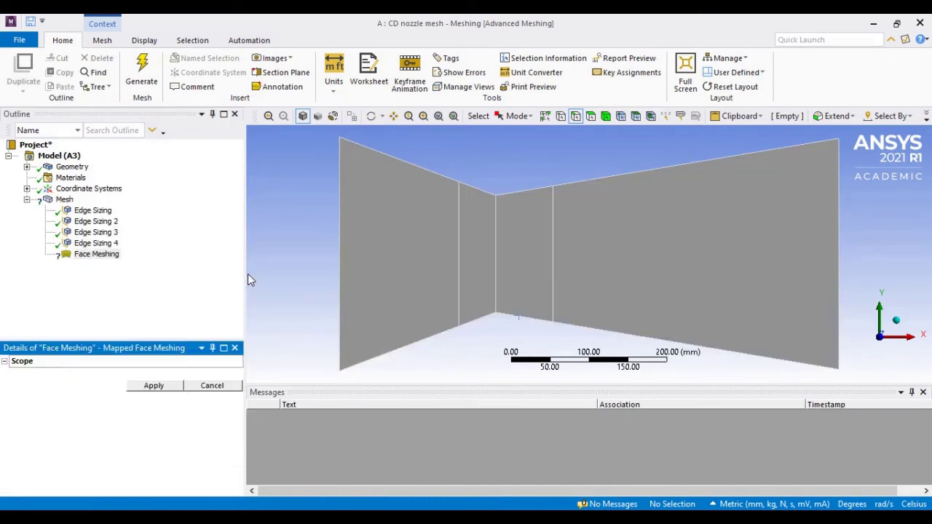
pyautogui.click(372, 259)
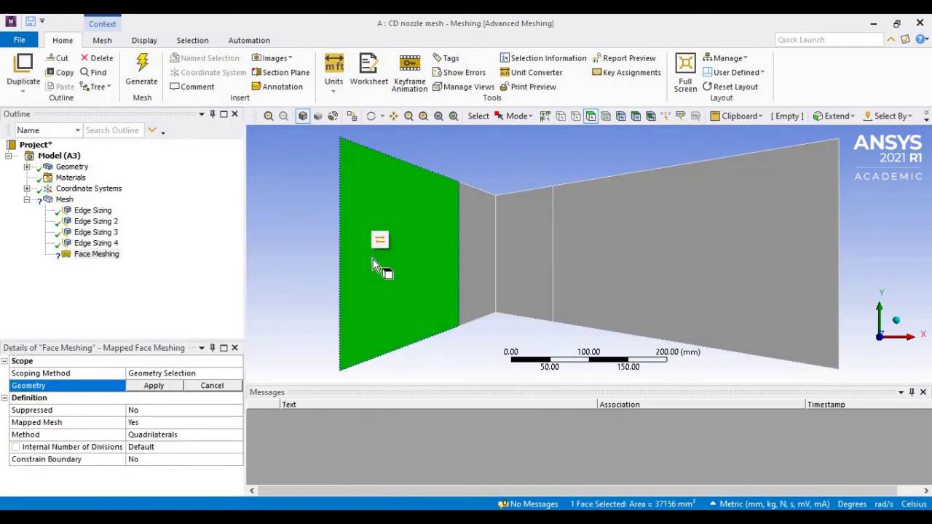
pyautogui.keyDown('ctrl'); pyautogui.click(478, 254); pyautogui.keyUp('ctrl')
pyautogui.keyDown('ctrl'); pyautogui.click(519, 256); pyautogui.keyUp('ctrl')
pyautogui.keyDown('ctrl'); pyautogui.click(602, 259); pyautogui.keyUp('ctrl')
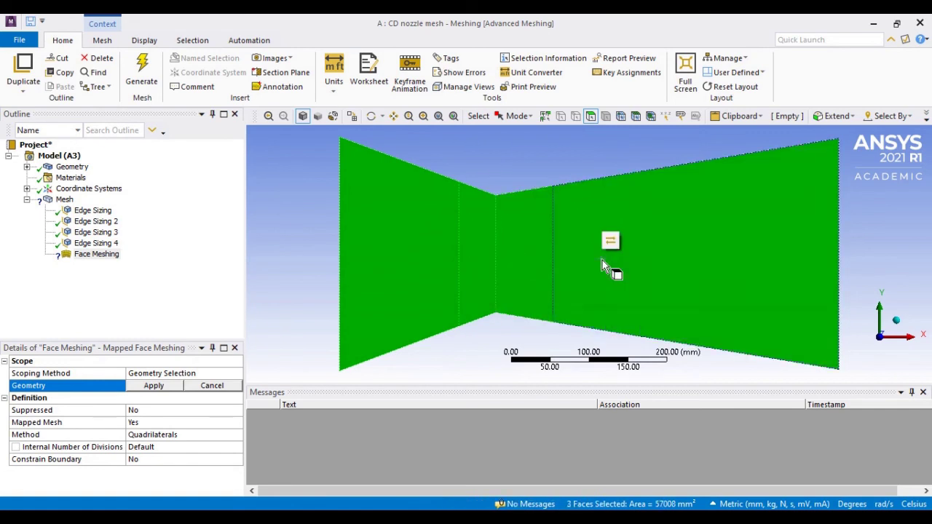
pyautogui.click(152, 385)
pyautogui.click(141, 73)
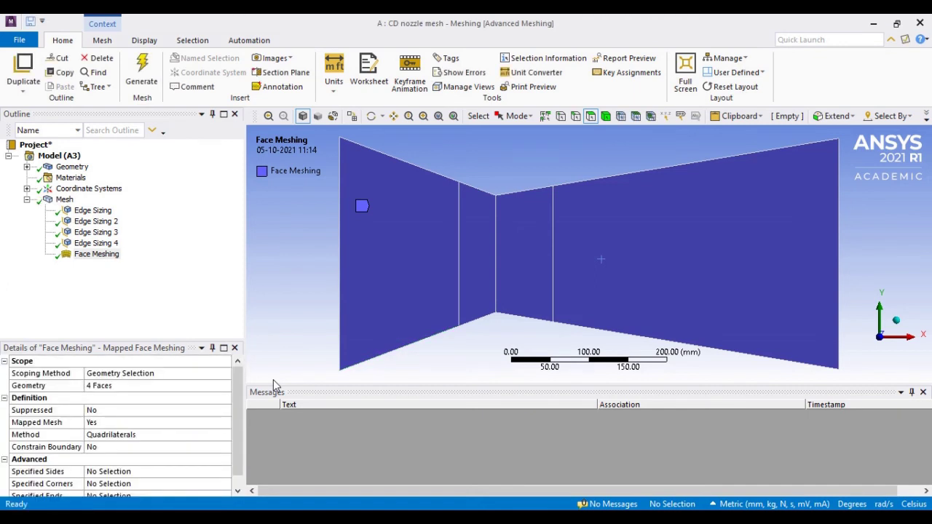
# Box-zoom and pan around the throat mesh, then fit the whole mesh in view.
pyautogui.click(64, 199)
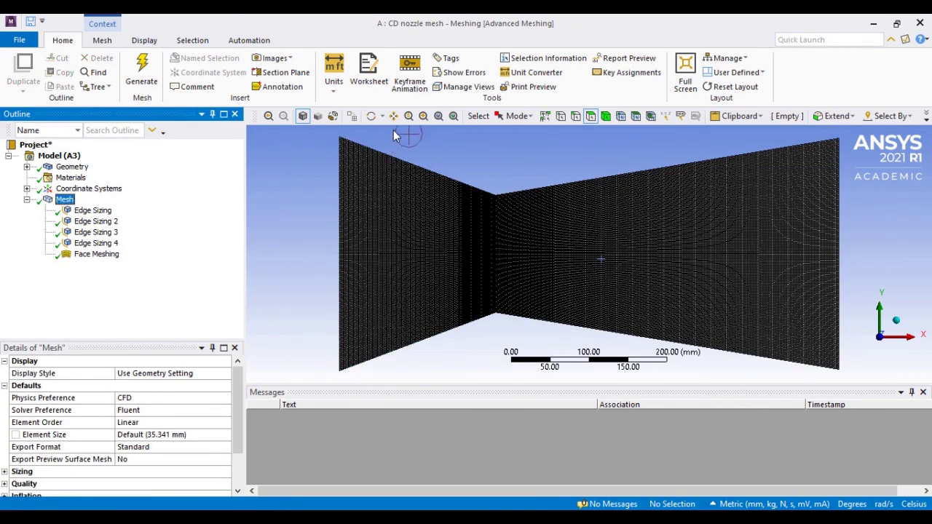
pyautogui.click(423, 116)
pyautogui.moveTo(441, 159); pyautogui.dragTo(572, 348)
pyautogui.moveTo(509, 141); pyautogui.dragTo(671, 231)
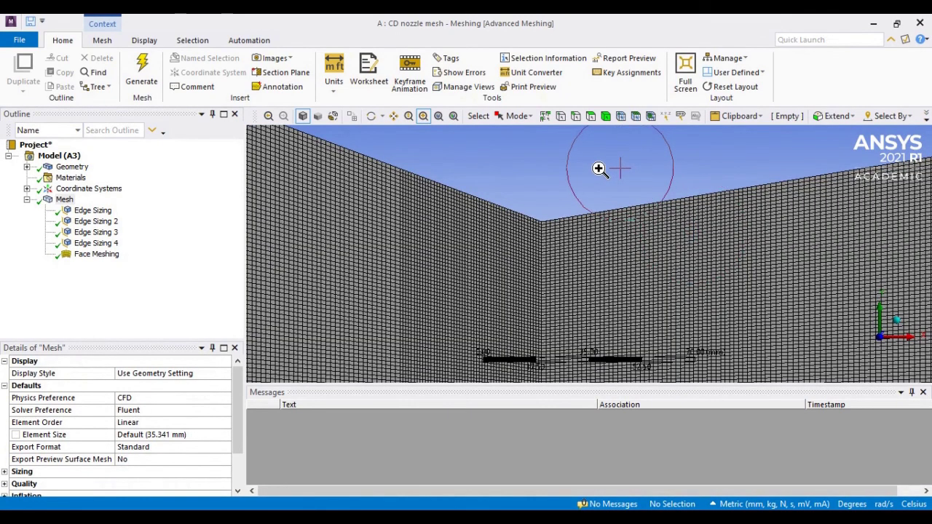
pyautogui.click(393, 116)
pyautogui.moveTo(562, 287); pyautogui.dragTo(541, 139)
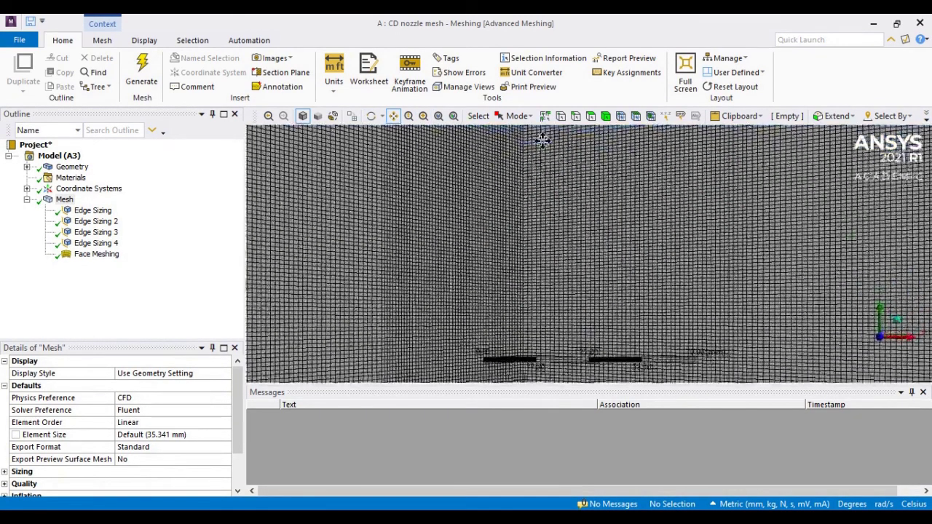
pyautogui.moveTo(614, 238); pyautogui.dragTo(476, 219)
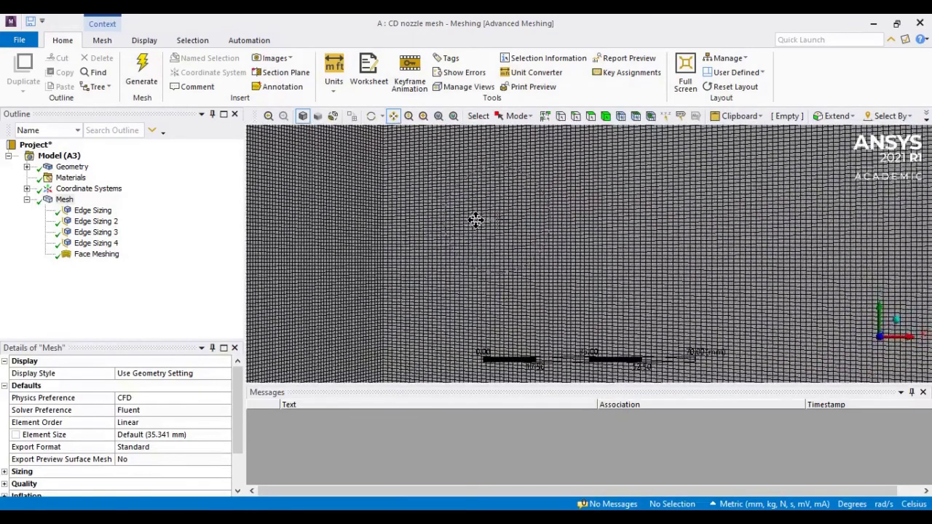
pyautogui.click(453, 117)
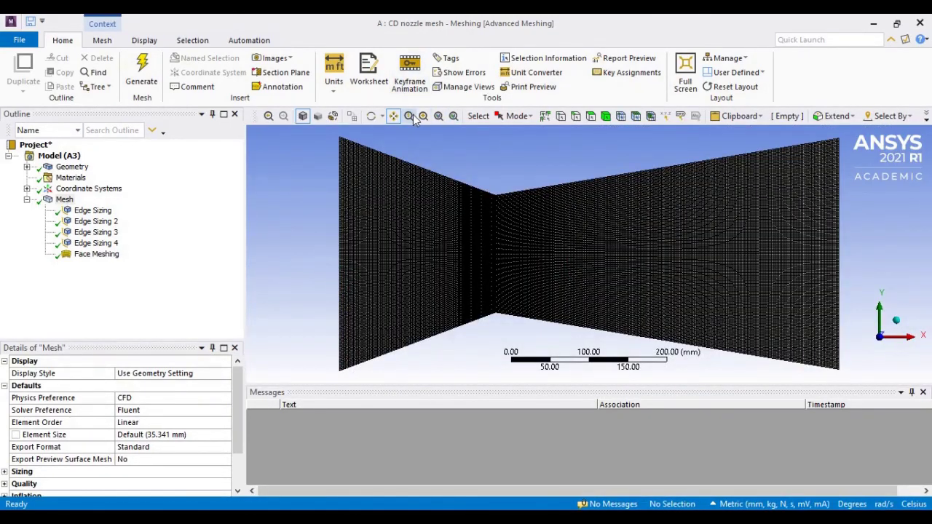
# Zoom in on the left wall mesh, refit, and expand Statistics showing 60551 nodes.
pyautogui.click(423, 119)
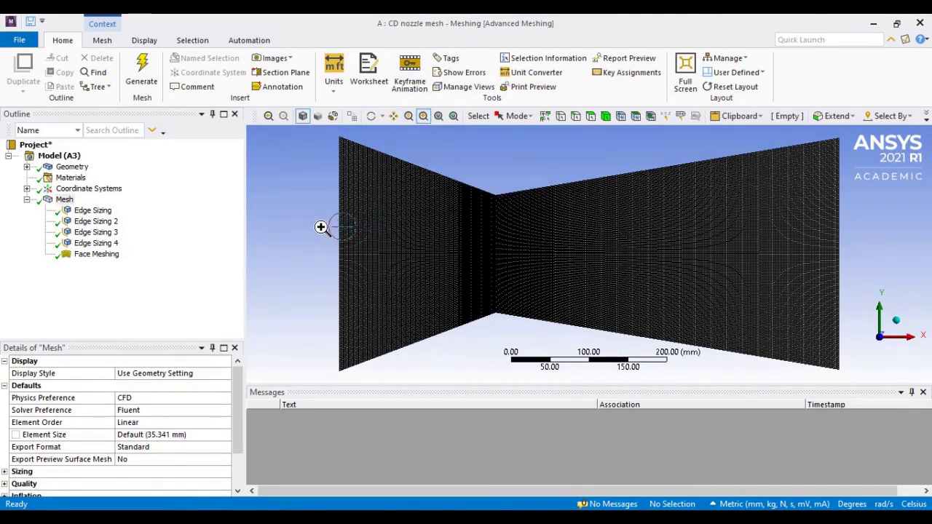
pyautogui.moveTo(381, 229); pyautogui.dragTo(418, 378)
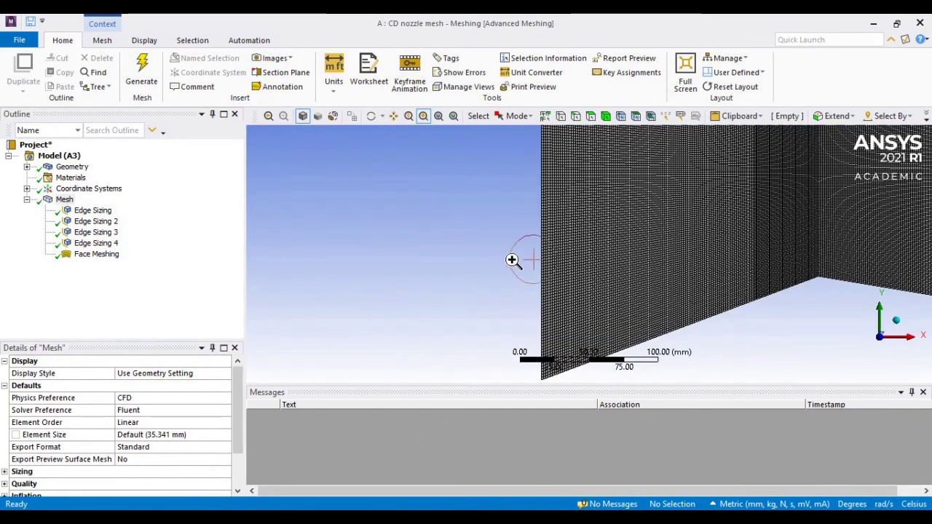
pyautogui.moveTo(526, 246); pyautogui.dragTo(615, 305)
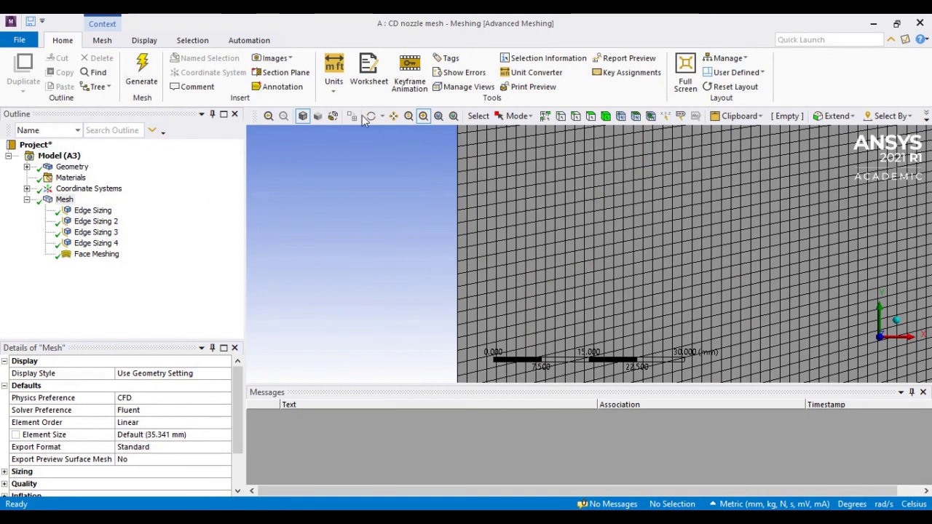
pyautogui.click(438, 117)
pyautogui.moveTo(238, 429); pyautogui.dragTo(238, 459)
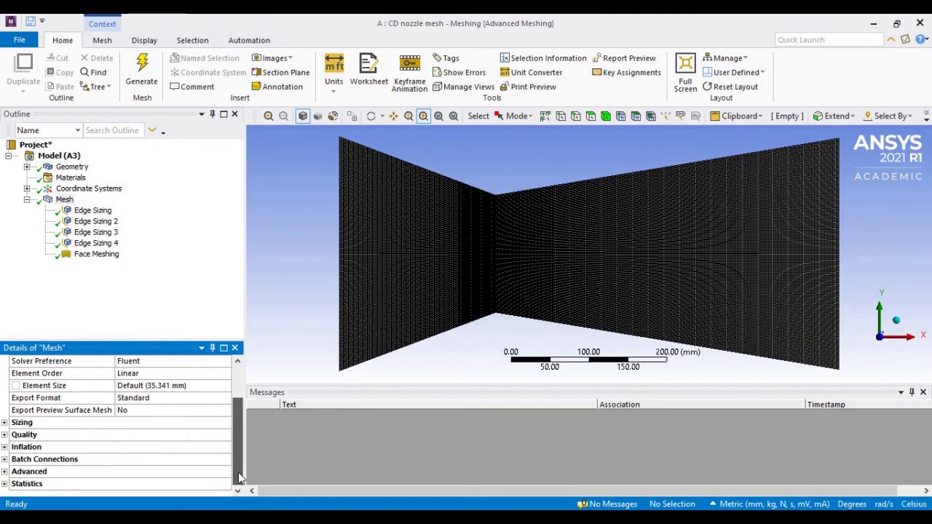
pyautogui.click(3, 485)
pyautogui.click(5, 484)
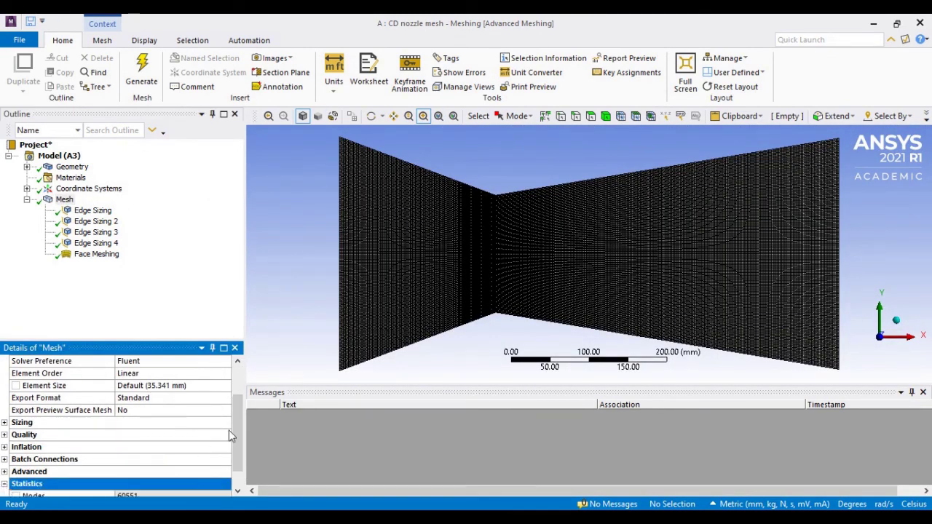